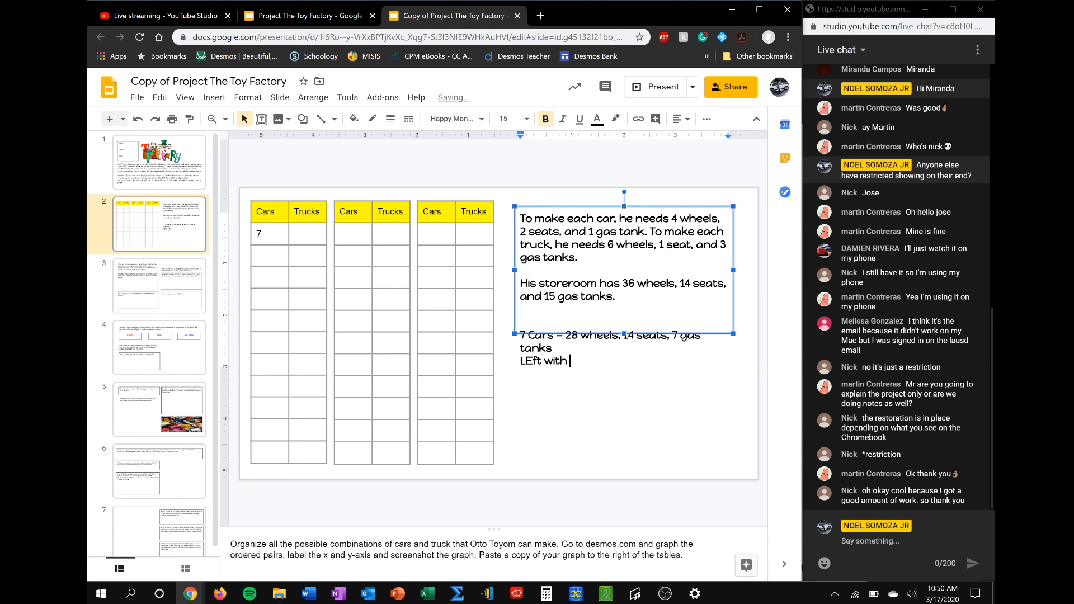
key("BackSpace")
key("BackSpace")
key("BackSpace")
Complete the leftover-parts line under the 7-car calculation as "LEft with wheels, 0 seats, 8 gas tanks"
type("ls, 0 seats, ")
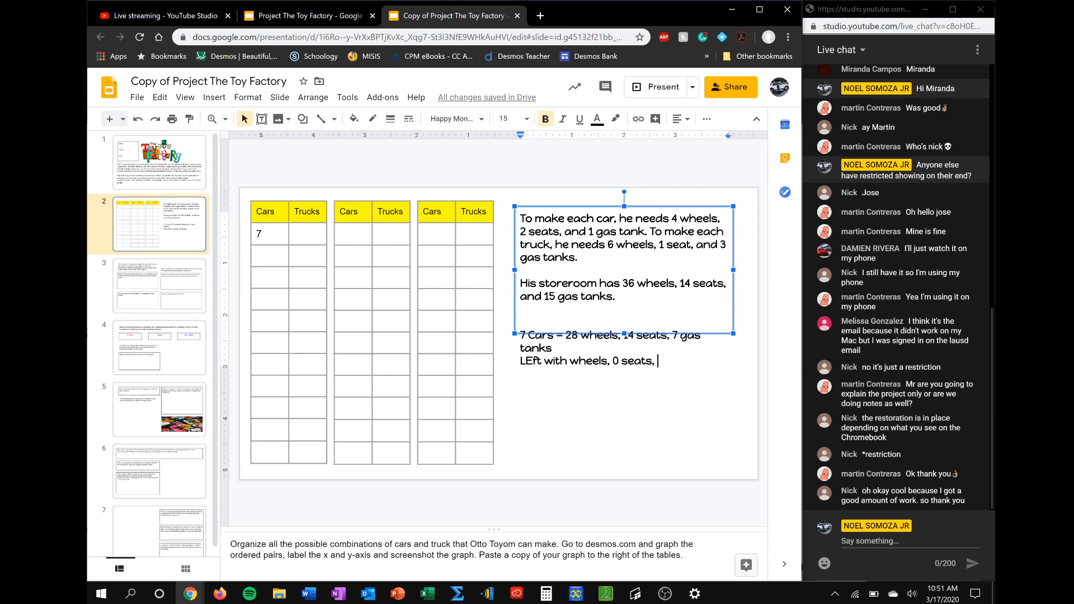
type("8 gas tanks")
left_click(630, 411)
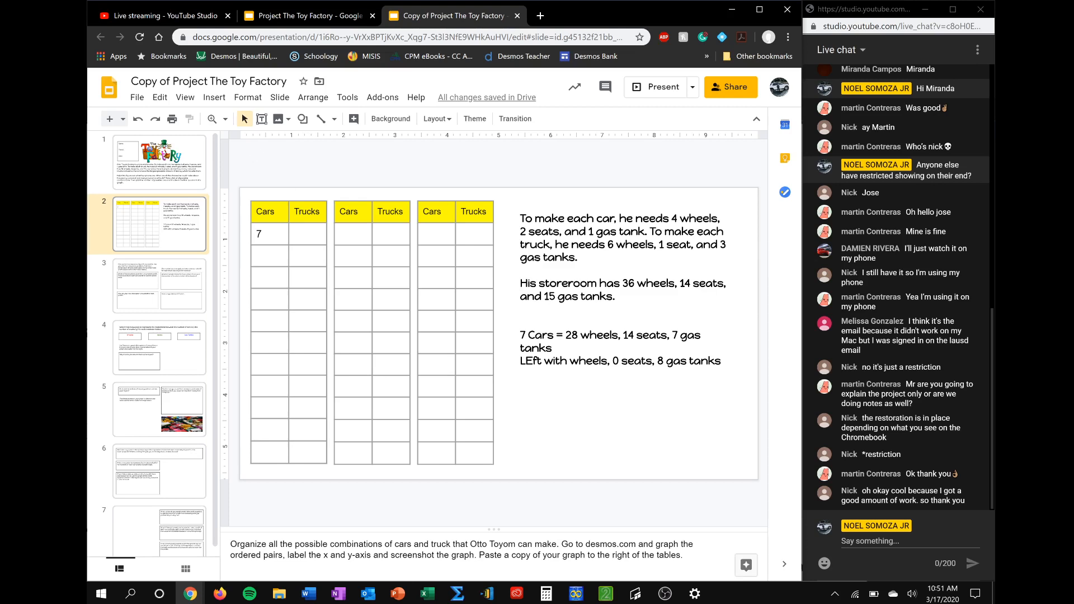
Enter 0 in the Trucks column beside the 7 cars in the first table
left_click(300, 234)
type("0")
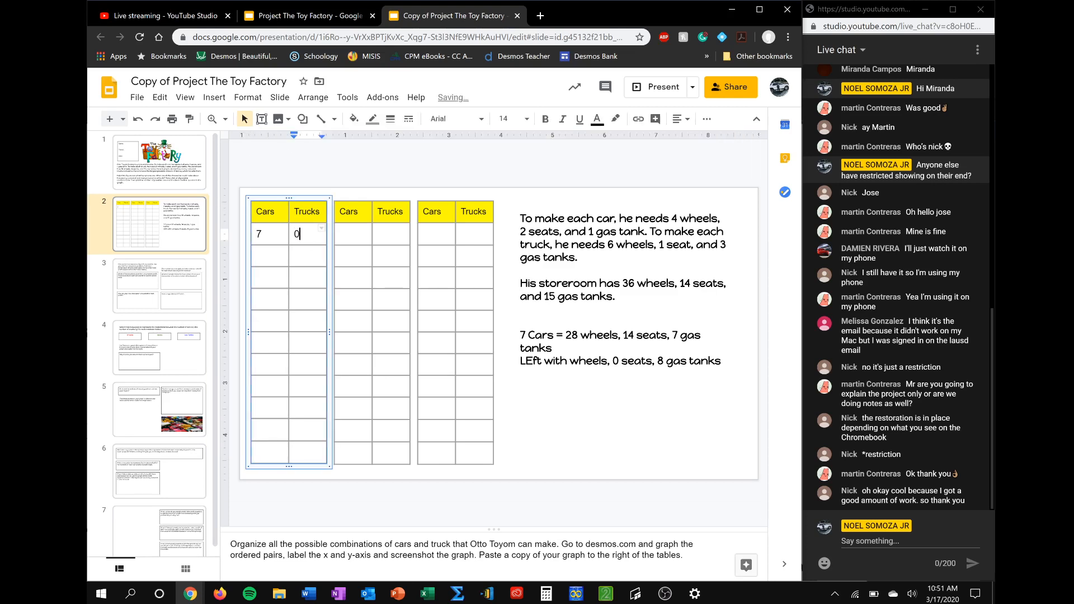
left_click(458, 180)
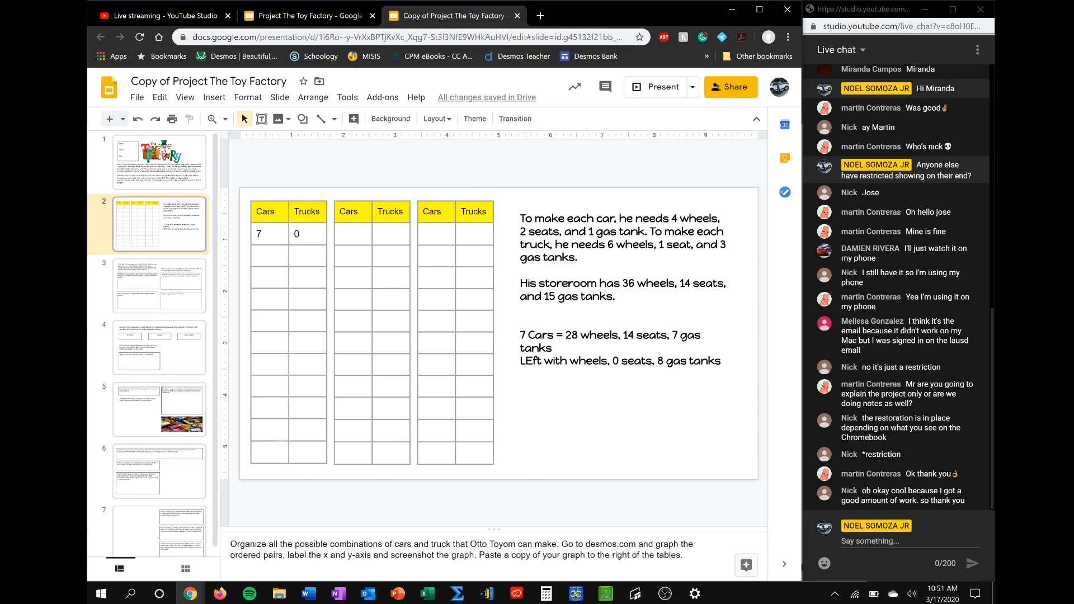
Delete the "LEft with" line and revise the calculation above it to "6 Cars = 24 wheels, 12 seats, 6 gas tanks"
left_click_drag(721, 361, 520, 361)
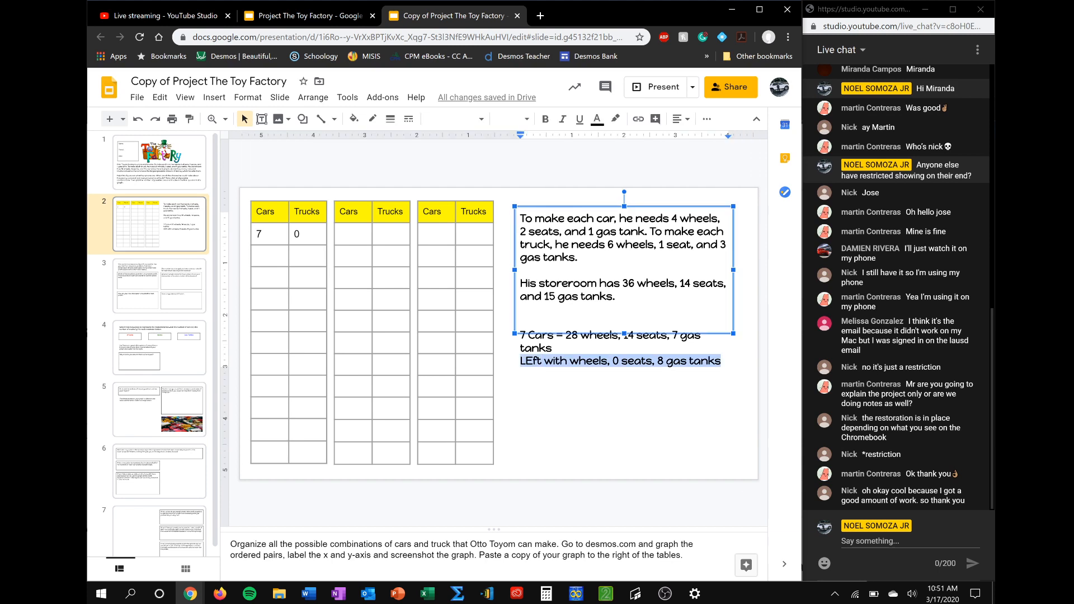
key("BackSpace")
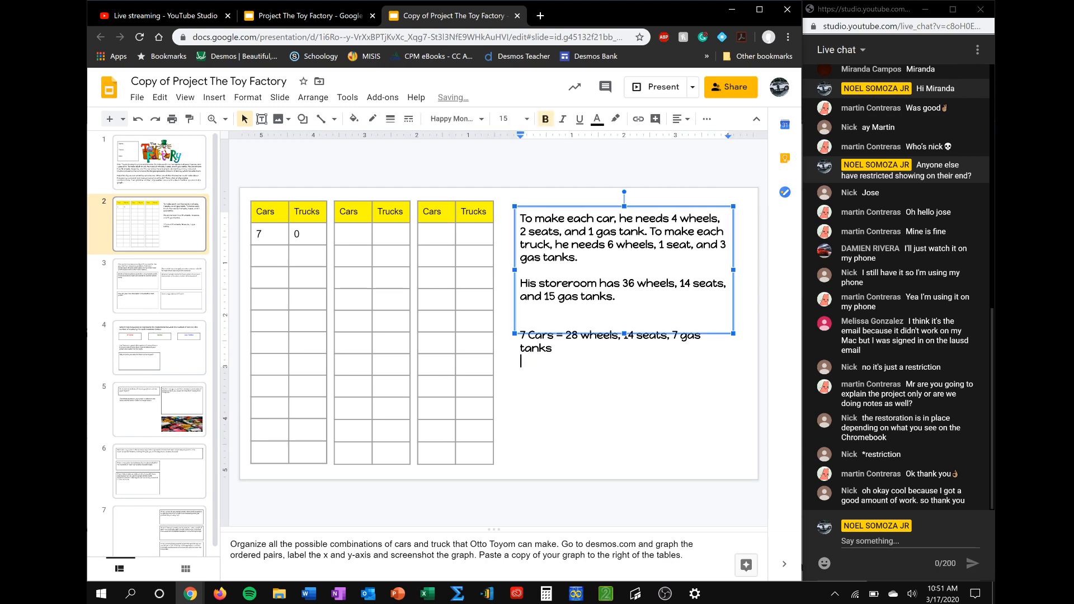
left_click(526, 336)
key("BackSpace")
type("6")
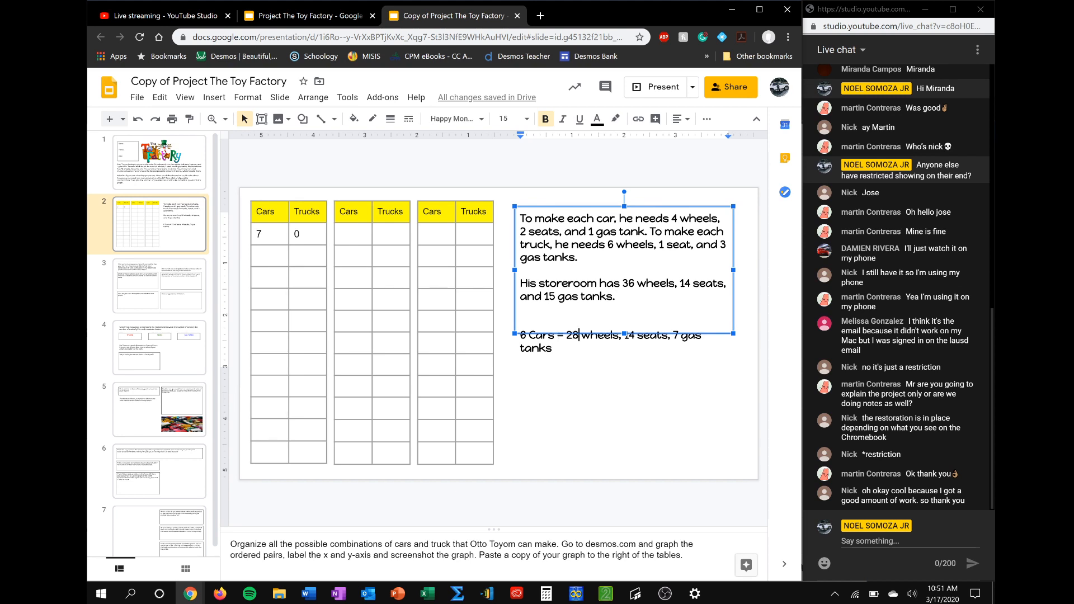
key("BackSpace")
type("4")
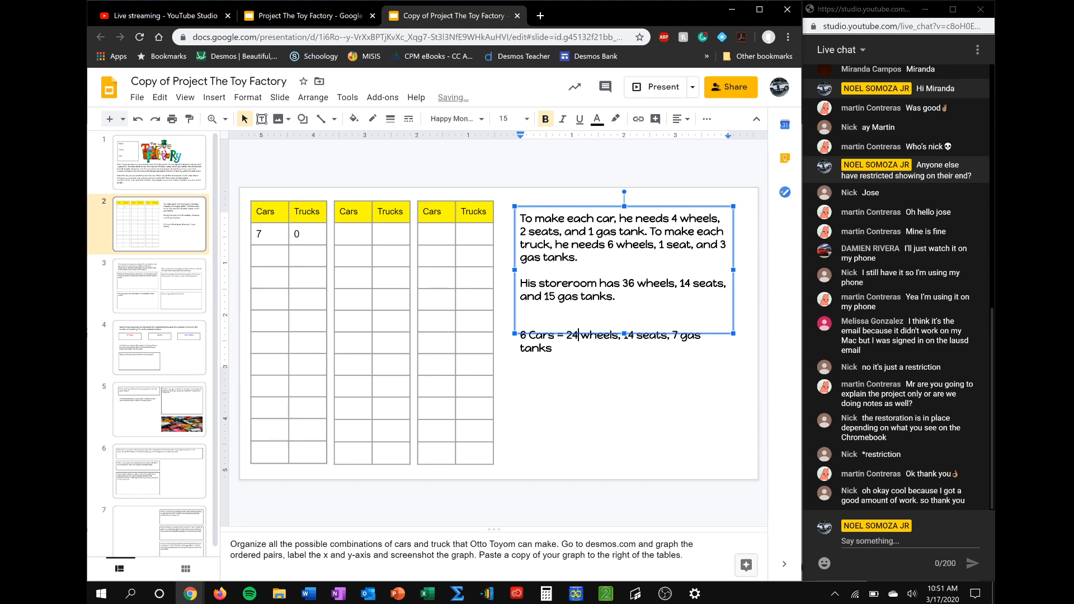
left_click(634, 335)
key("BackSpace")
type("2")
left_click(680, 335)
key("BackSpace")
type("6")
Add a leftover-parts line below the 6-car calculation reading "12 wheels, 2 sears, 9 gas tanks"
key("Down")
key("Return")
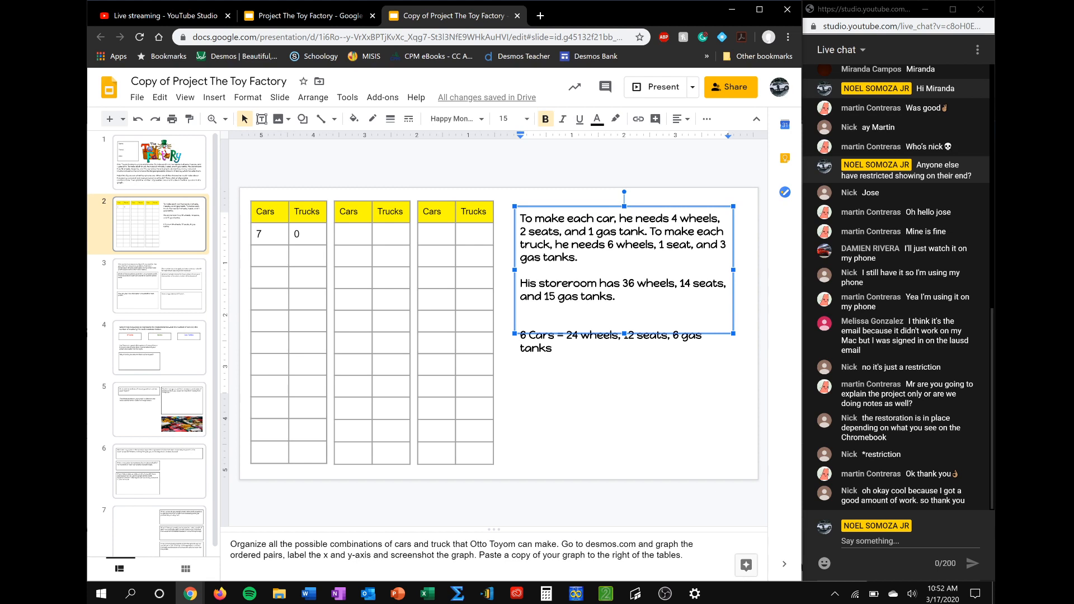
type("12 we")
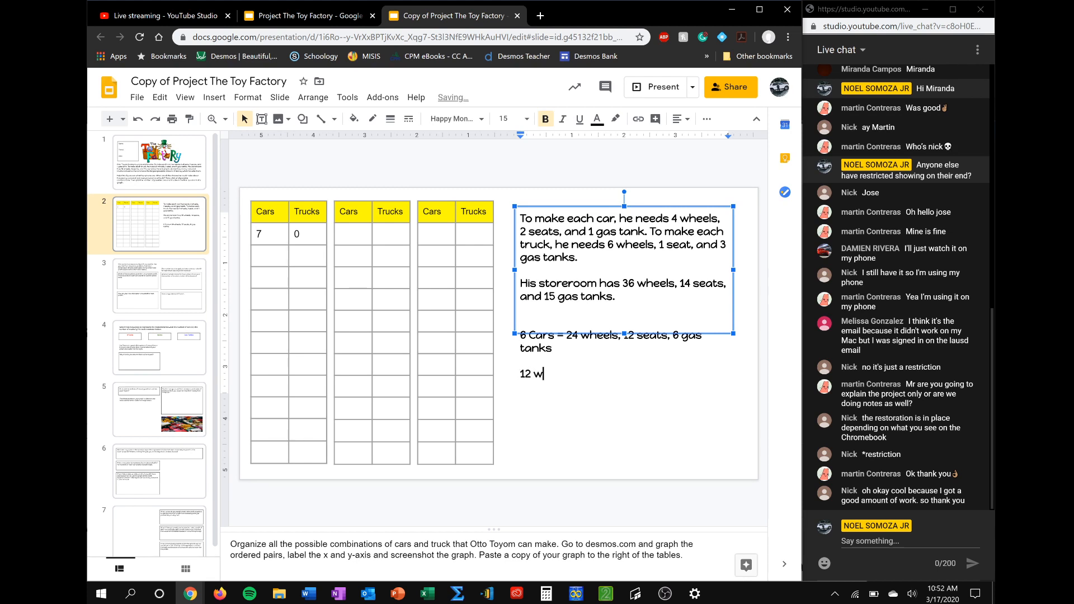
key("BackSpace")
type("ee")
key("BackSpace")
key("BackSpace")
type("heels")
key("BackSpace")
type(", ")
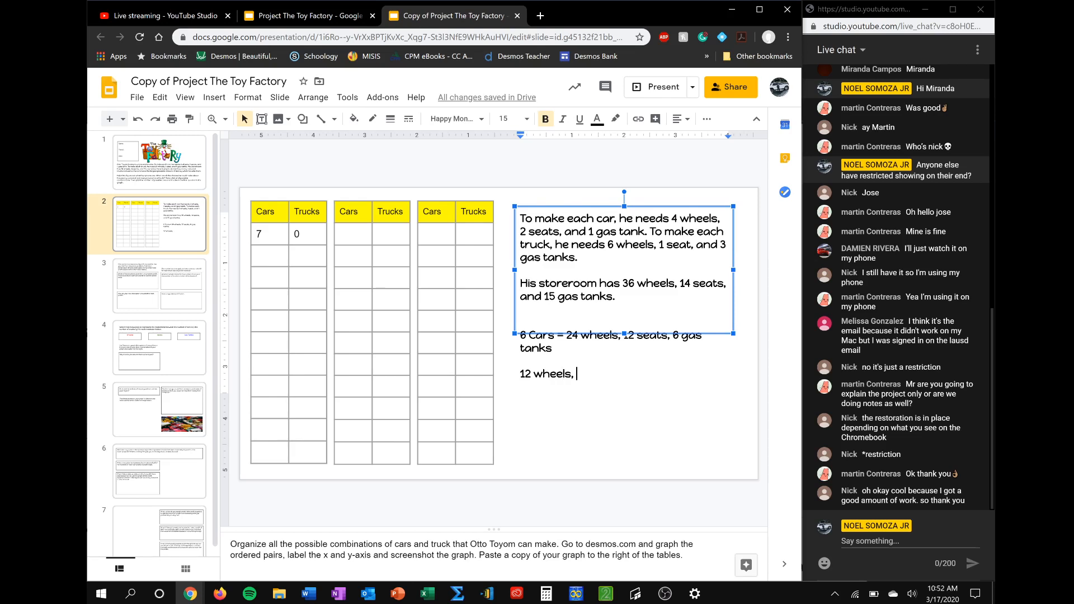
type("2 sears, 9 gas tans")
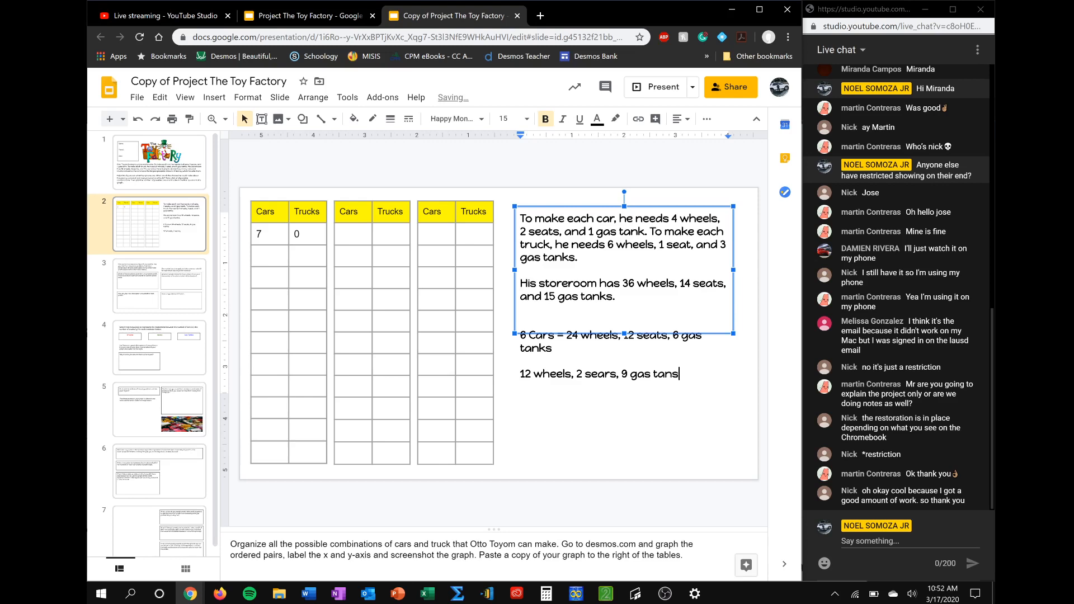
key("BackSpace")
type("ks")
Enter 6 in the Cars column on the second data row of the first table
left_click(269, 256)
type("6")
left_click(299, 257)
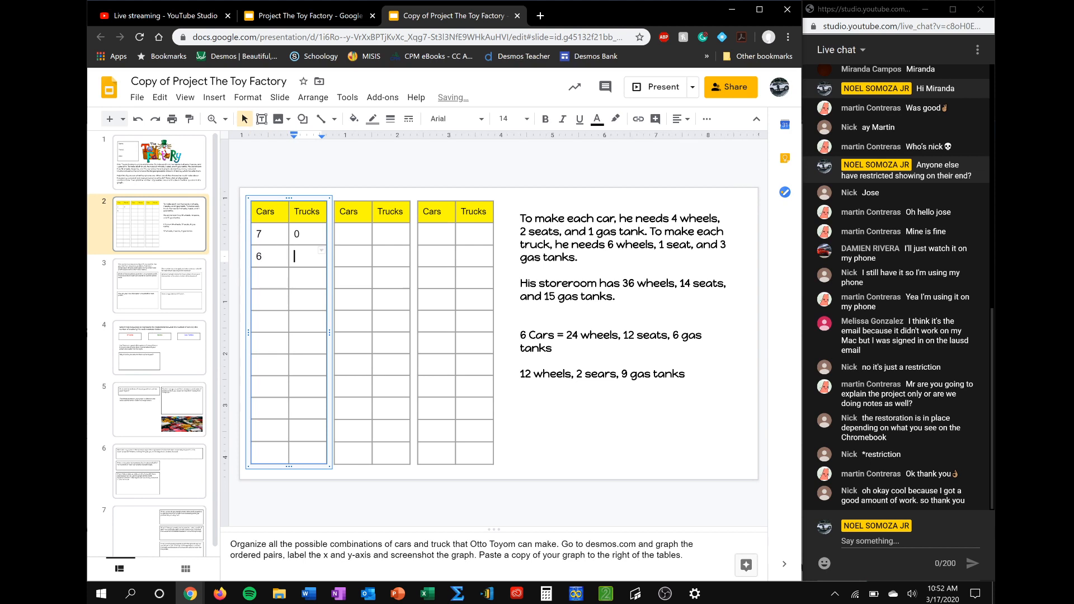
Add "1 Truck" below the leftover-parts line and correct "sears" to "seats" in that line
left_click(521, 399)
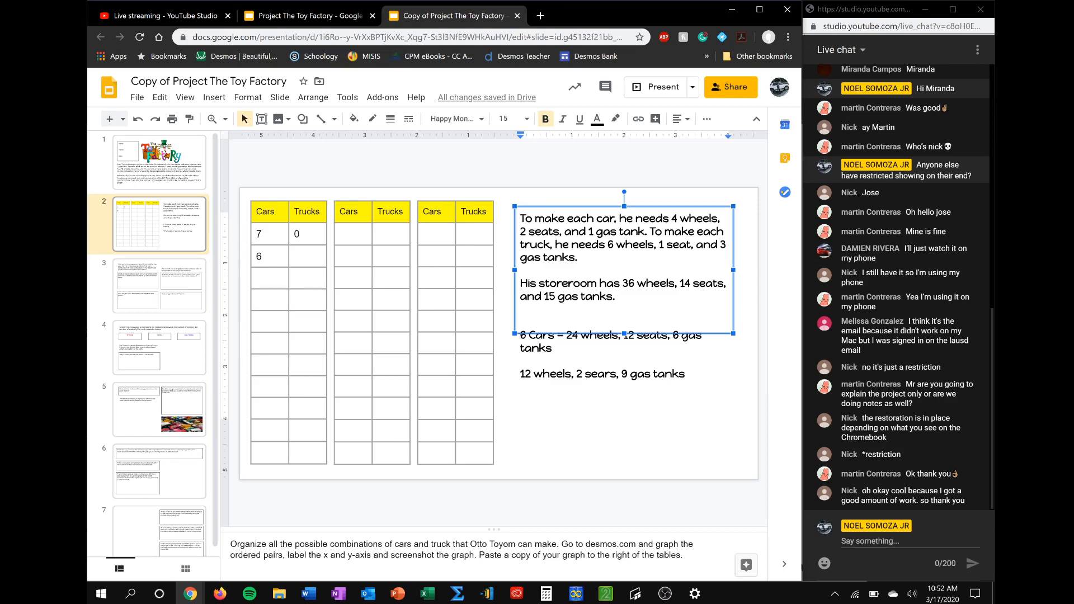
type("1 Truck")
key("BackSpace")
key("BackSpace")
type("ts")
Change the truck count to 2 and complete the line as "2 Trucks = 12 wheels, 2 seats, 6 gas tanks"
key("Down")
key("Down")
key("Left")
key("Left")
key("Left")
key("Left")
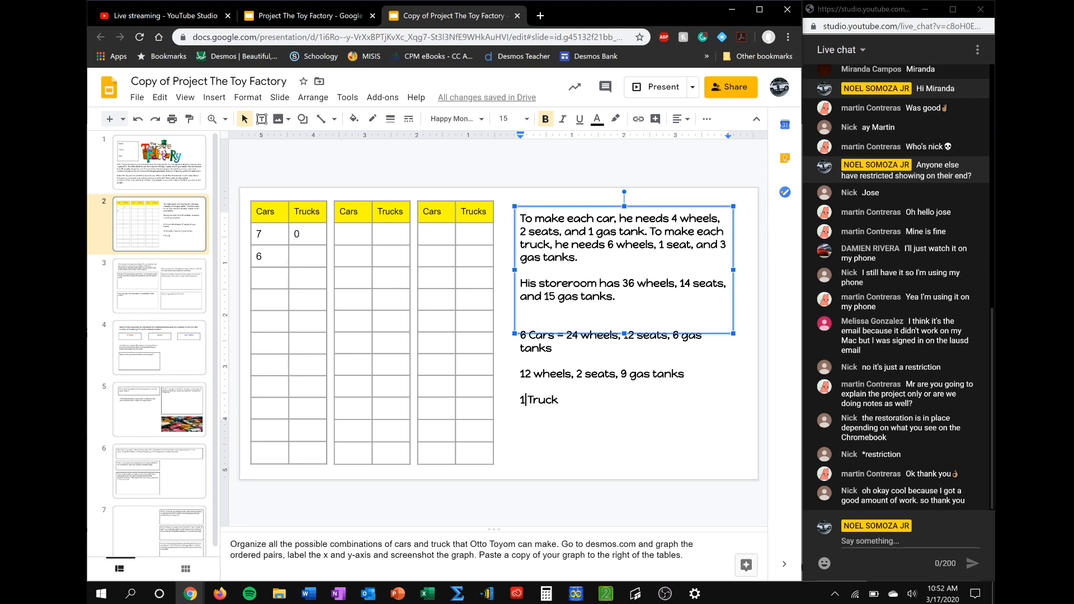
key("BackSpace")
type("2 Truck")
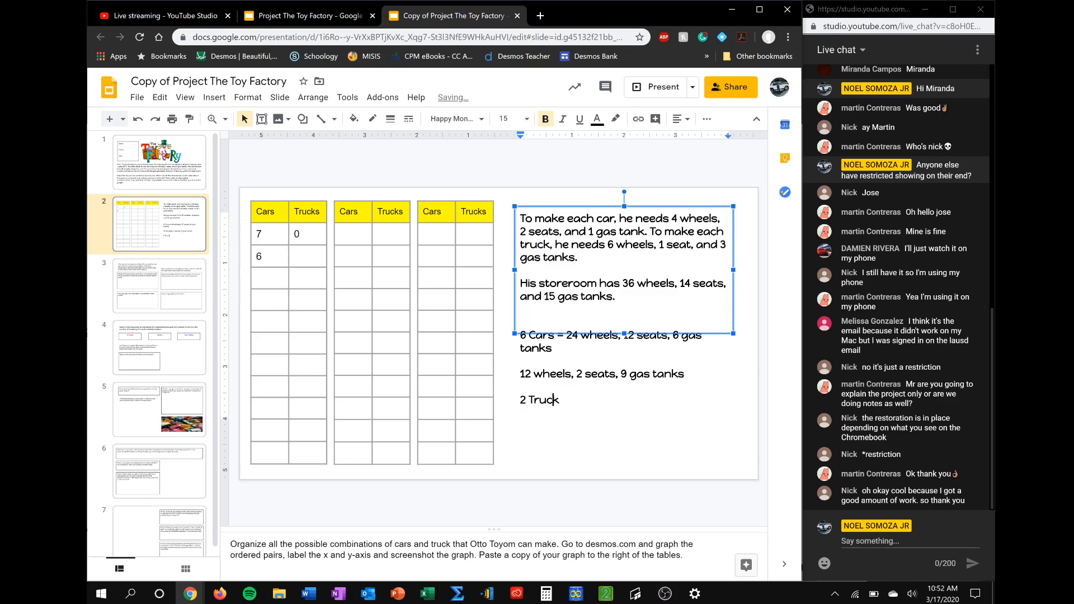
type("s = 12 wheels, ")
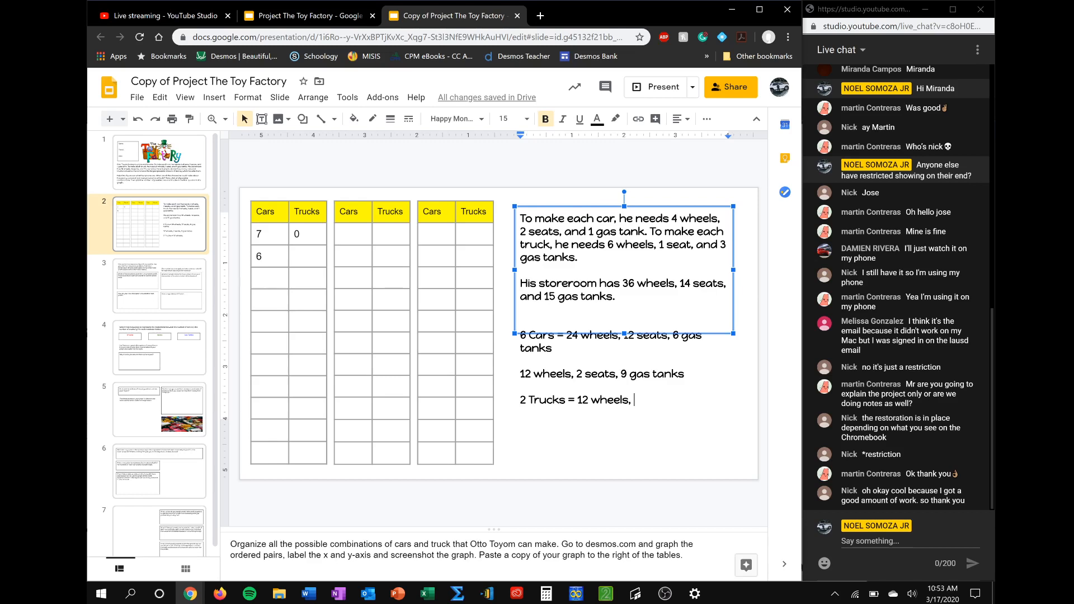
type("2 seats")
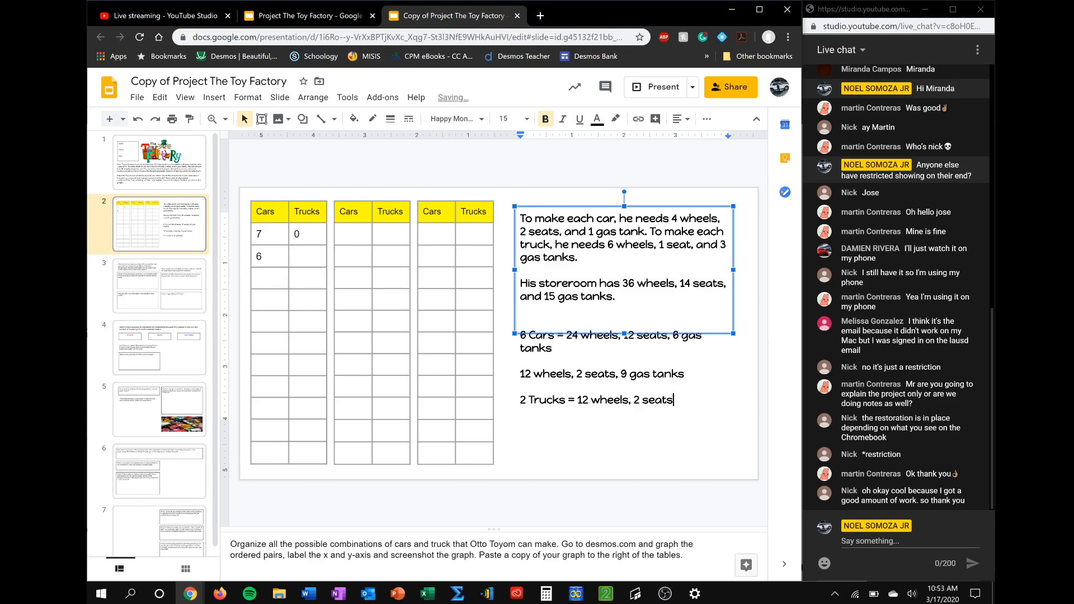
type(", 6 gas tanks")
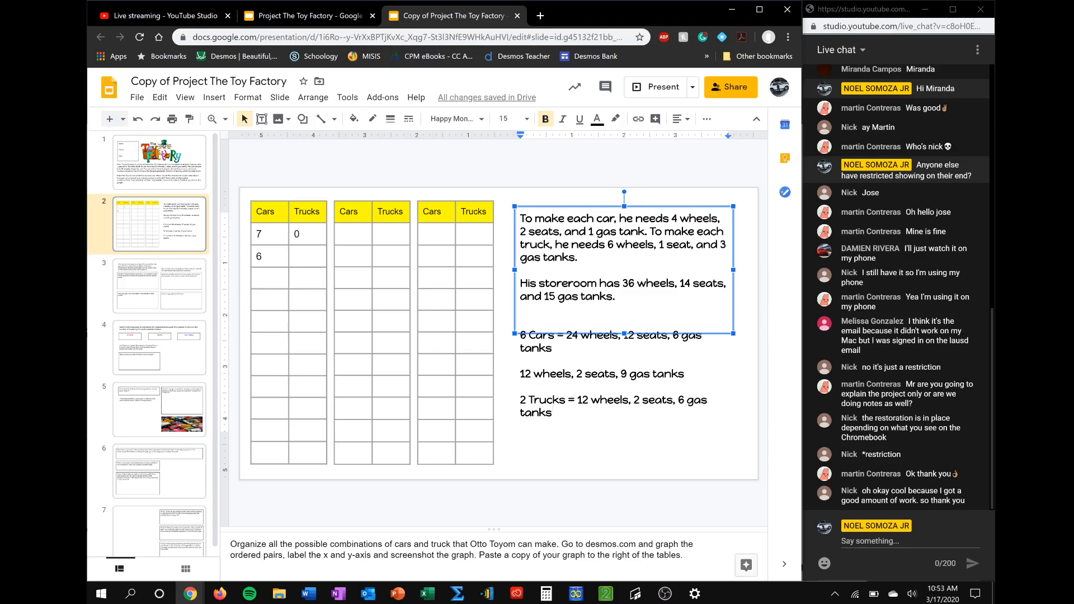
Delete the "12 wheels, 2 seats, 9 gas tanks" line between the car and truck calculations
left_click(521, 387)
left_click_drag(686, 374, 512, 376)
key("BackSpace")
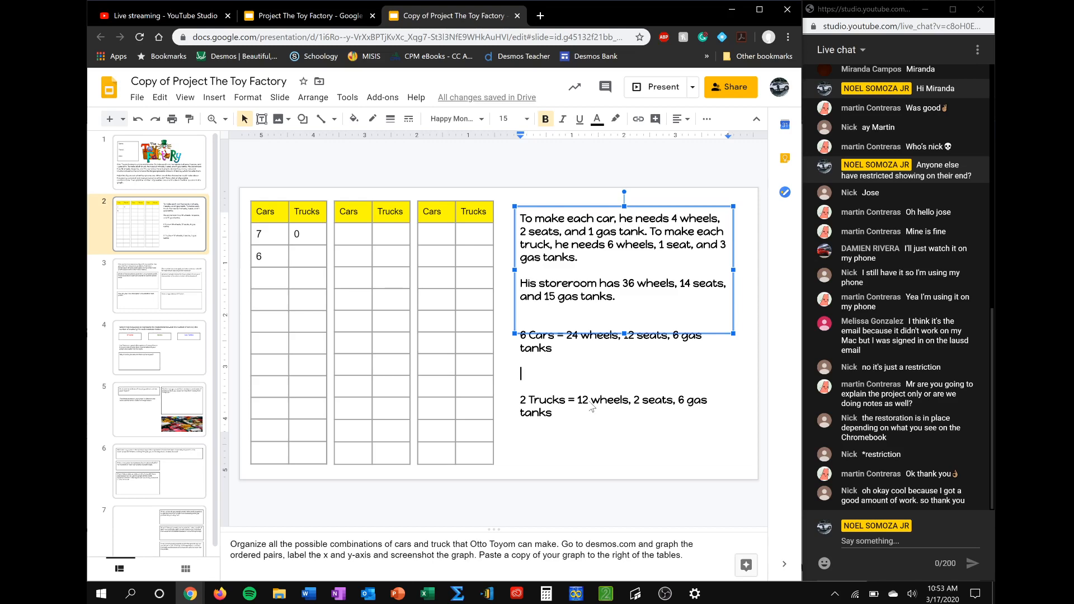
left_click_drag(629, 283, 623, 283)
left_click(521, 362)
left_click(639, 402)
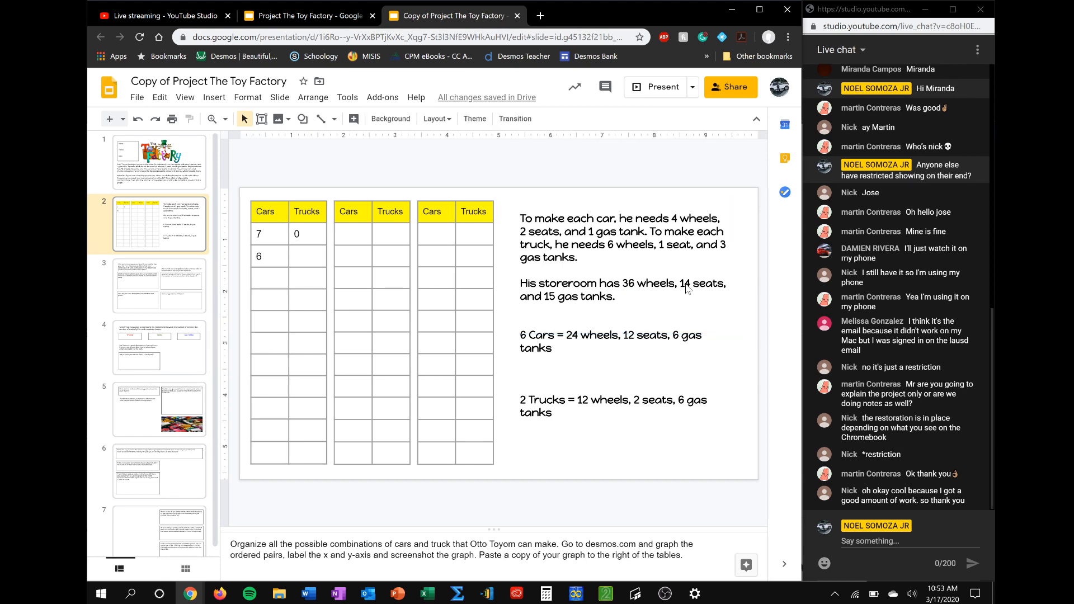
left_click(699, 283)
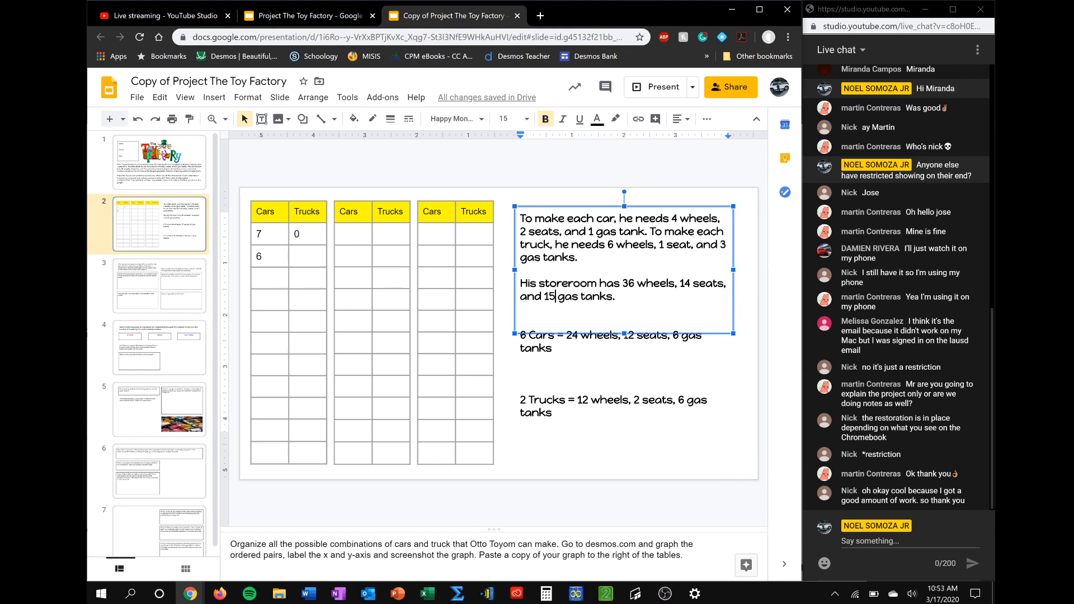
Enter 2 in the Trucks column beside the 6 cars in the first table
left_click(306, 258)
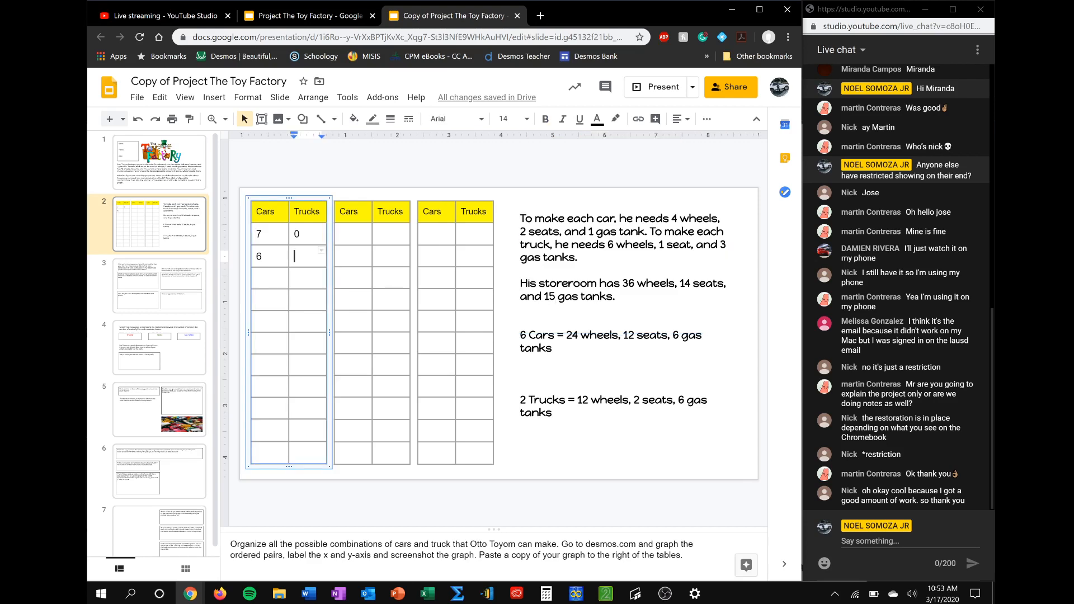
type("2")
left_click(472, 177)
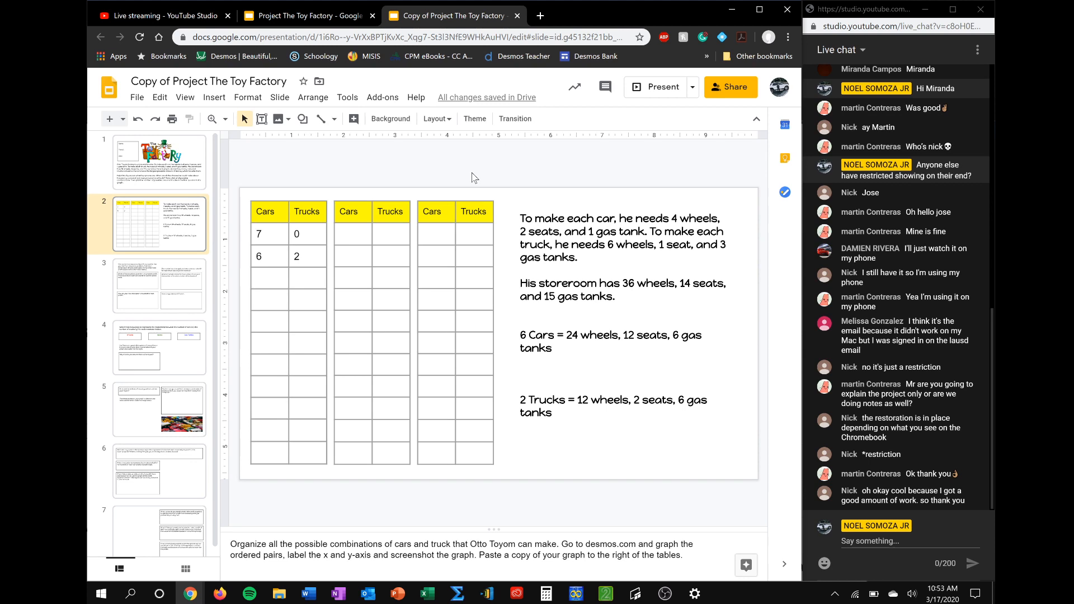
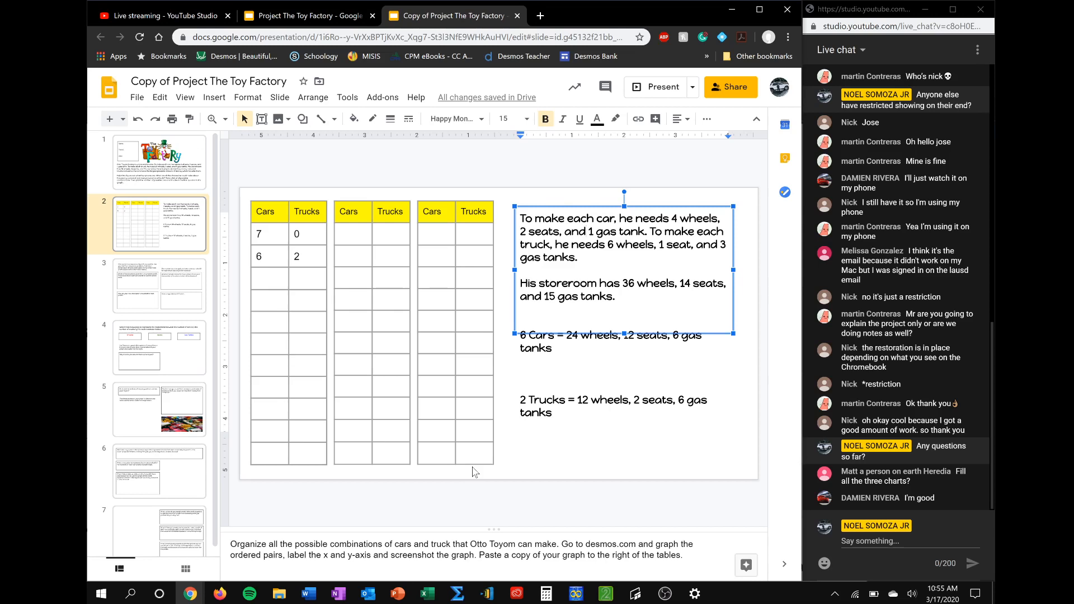
Delete the text box with the parts requirements and the car and truck calculations beside the tables
left_click(589, 205)
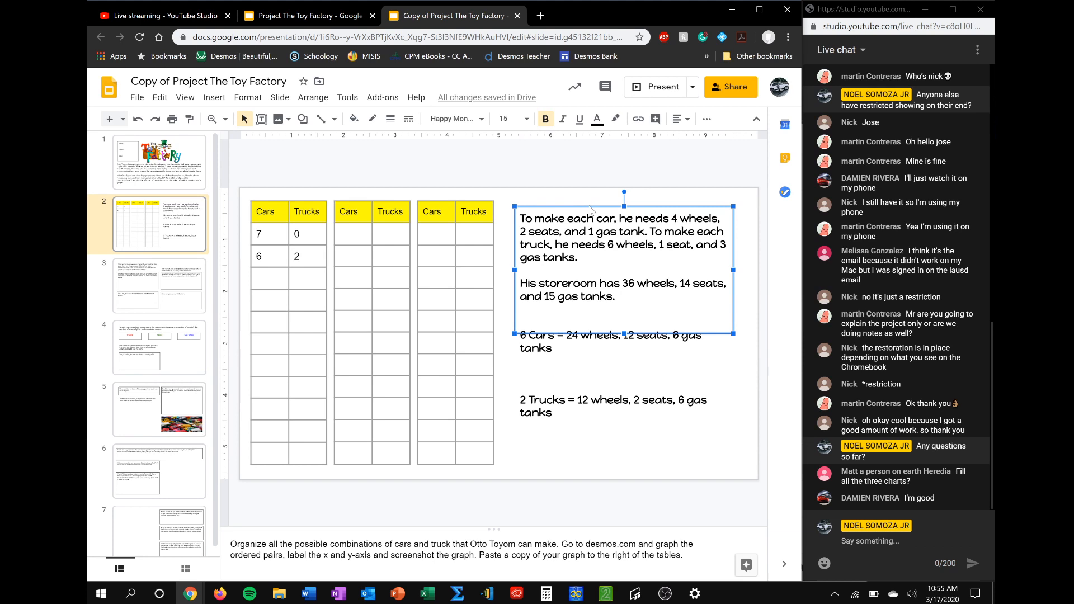
key("Delete")
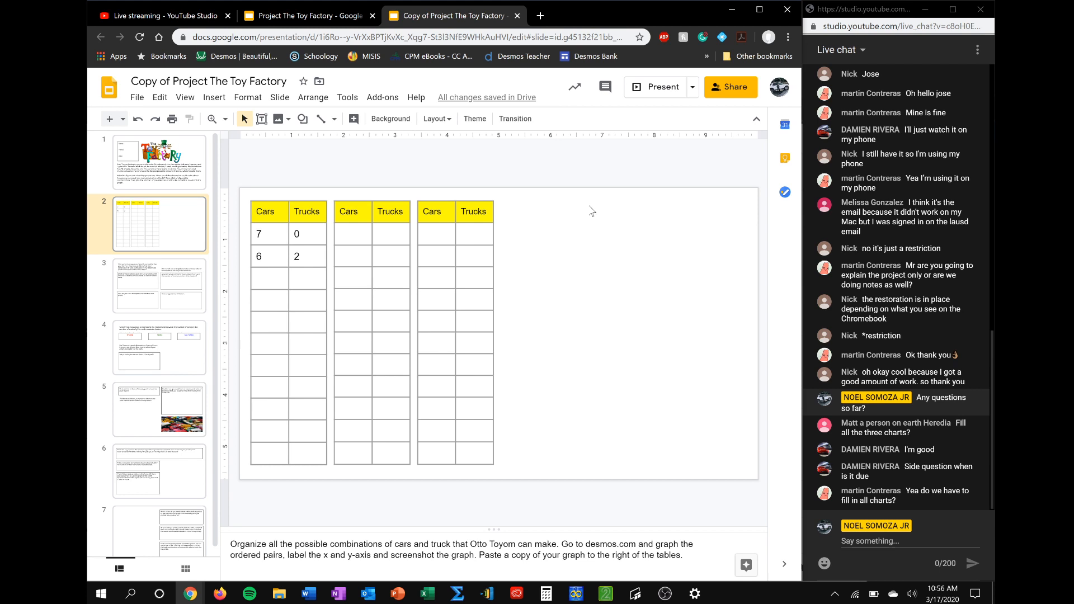
Post "Due date March 26" in the live chat, checking the date in the system calendar
left_click(842, 538)
type("Due date")
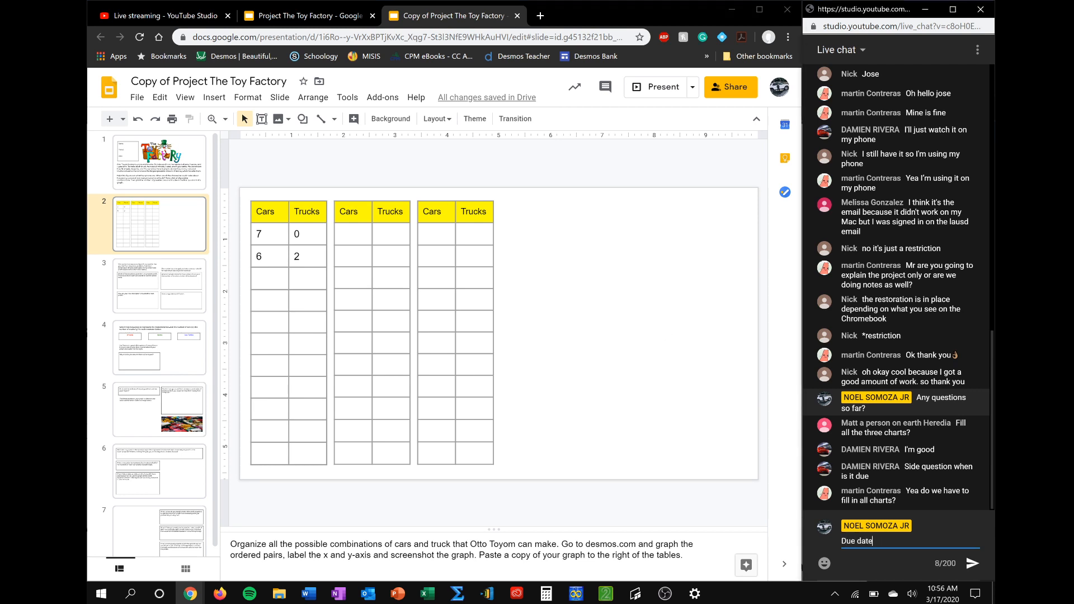
left_click(943, 593)
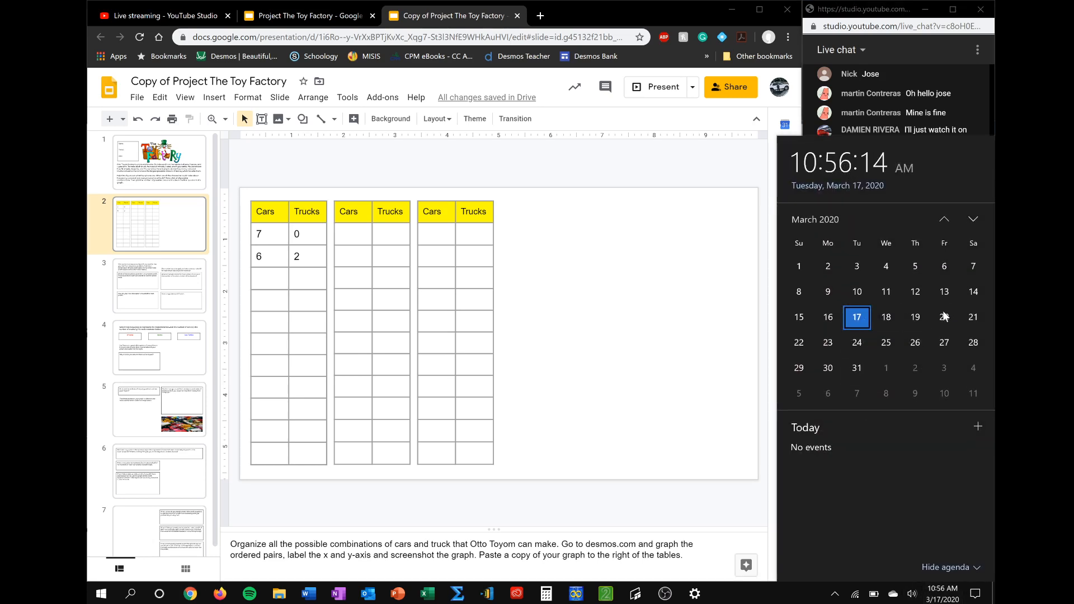
key("Escape")
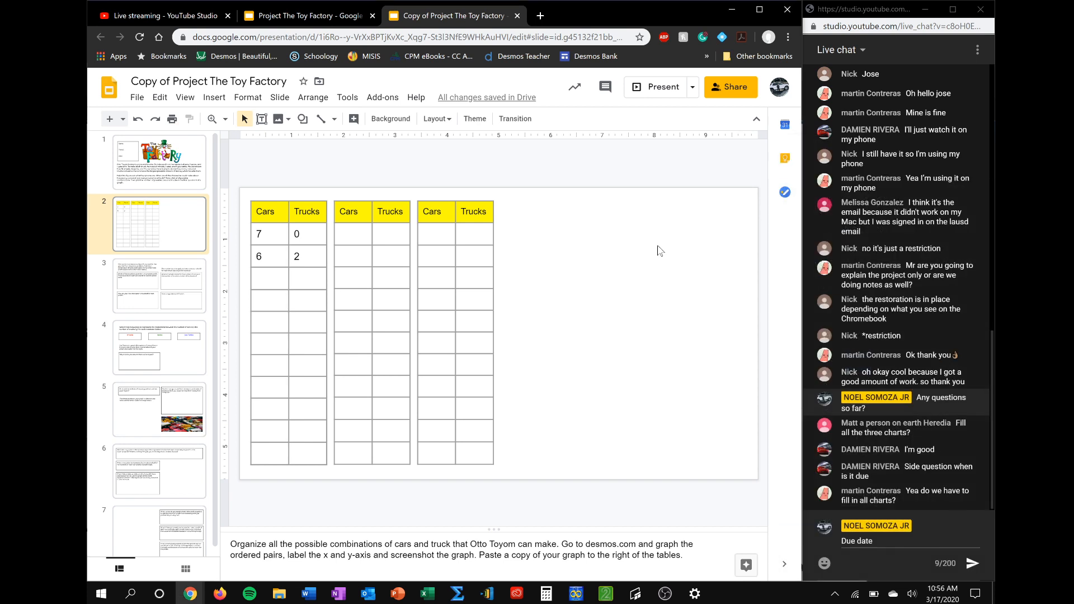
type("March ")
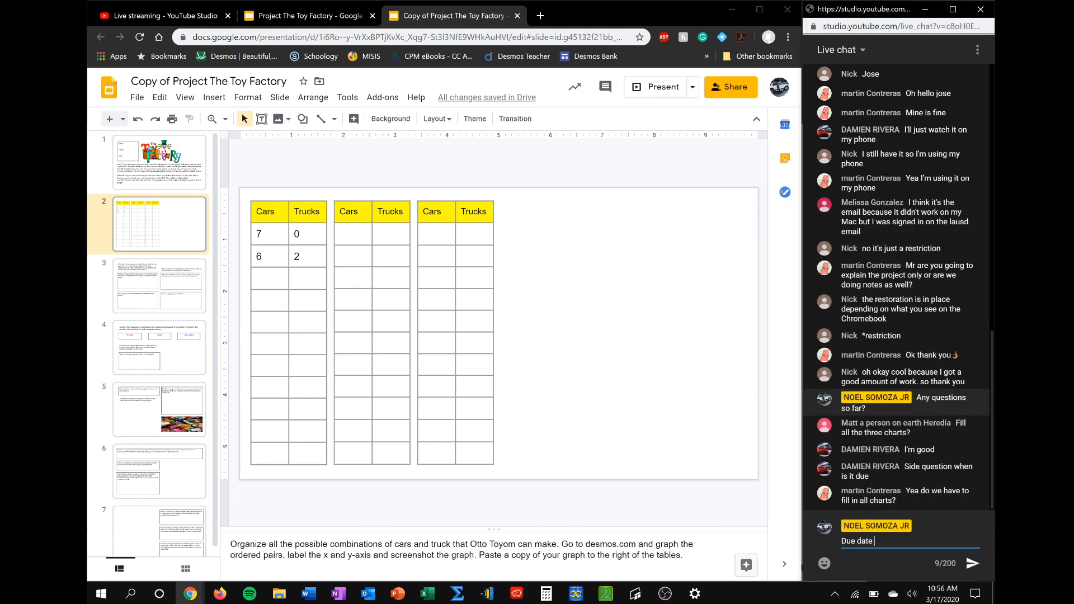
type("26")
key("Return")
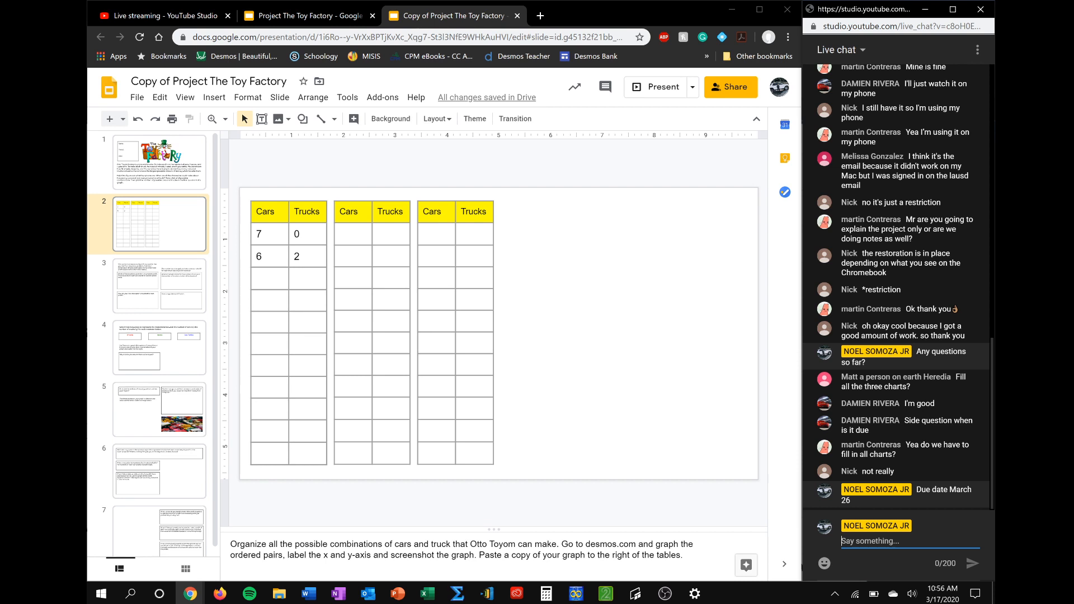
Post a live chat message asking a student by name which part the question is about
type("Which part is")
key("BackSpace")
key("BackSpace")
key("BackSpace")
key("BackSpace")
type("jose?")
key("Return")
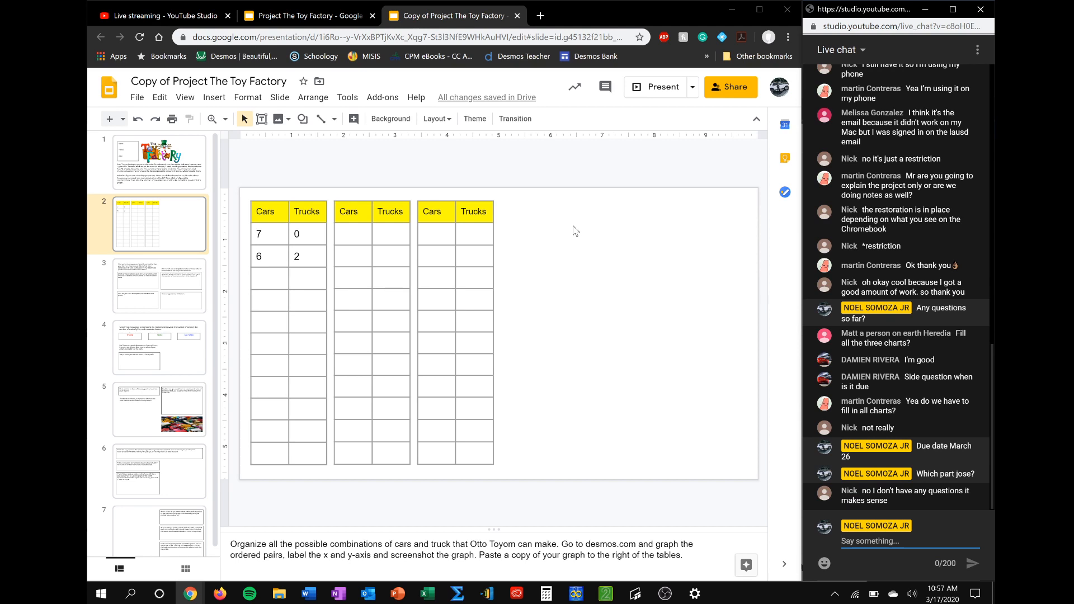
Draft the reply "okay" in the live chat and show the people category of the emoji picker
type("okay")
left_click(824, 562)
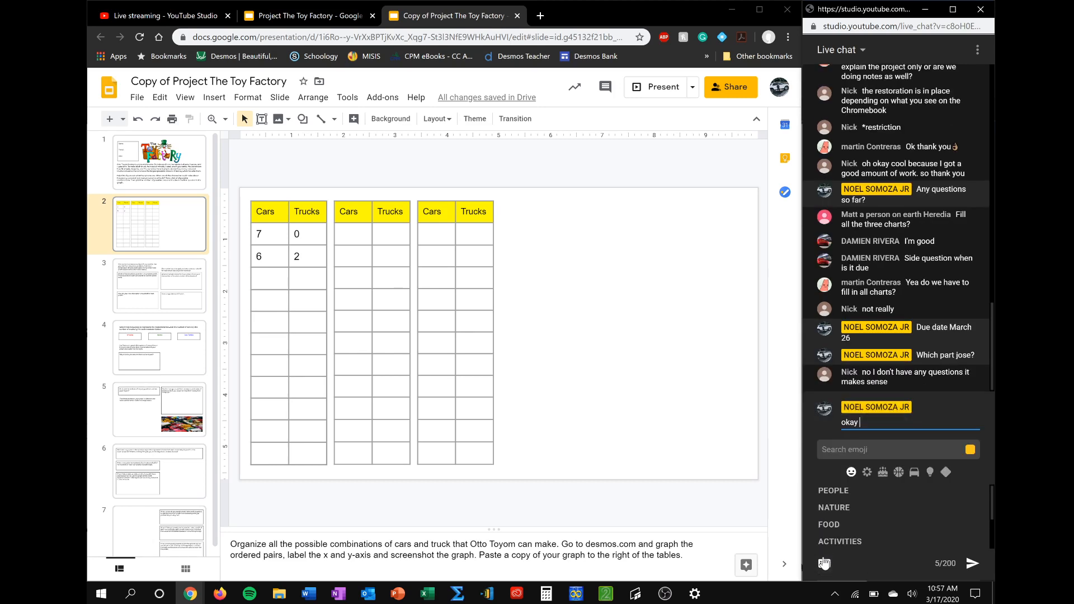
left_click(843, 490)
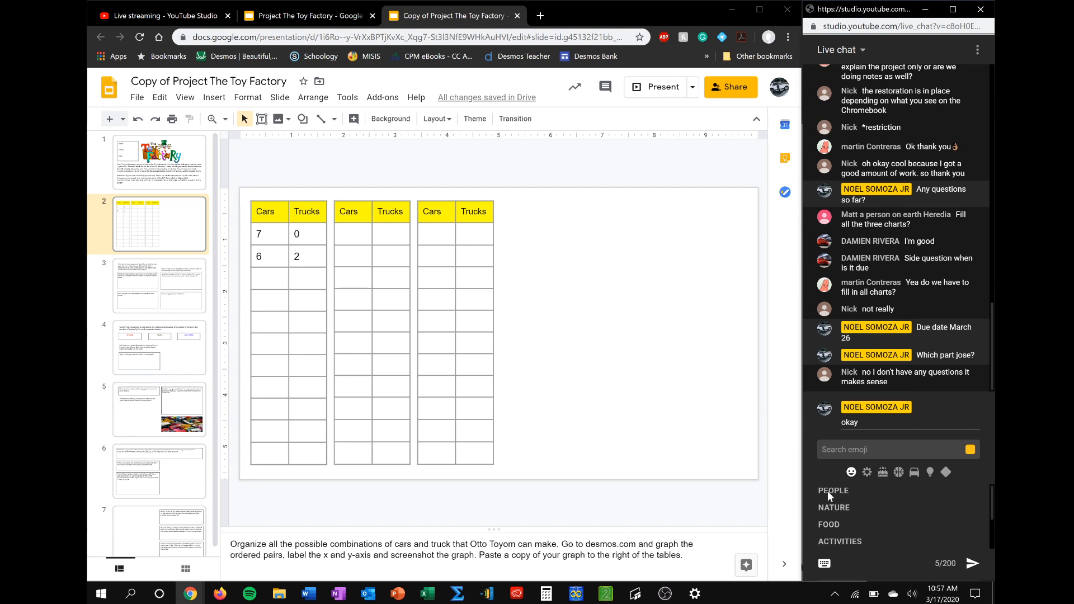
left_click(740, 435)
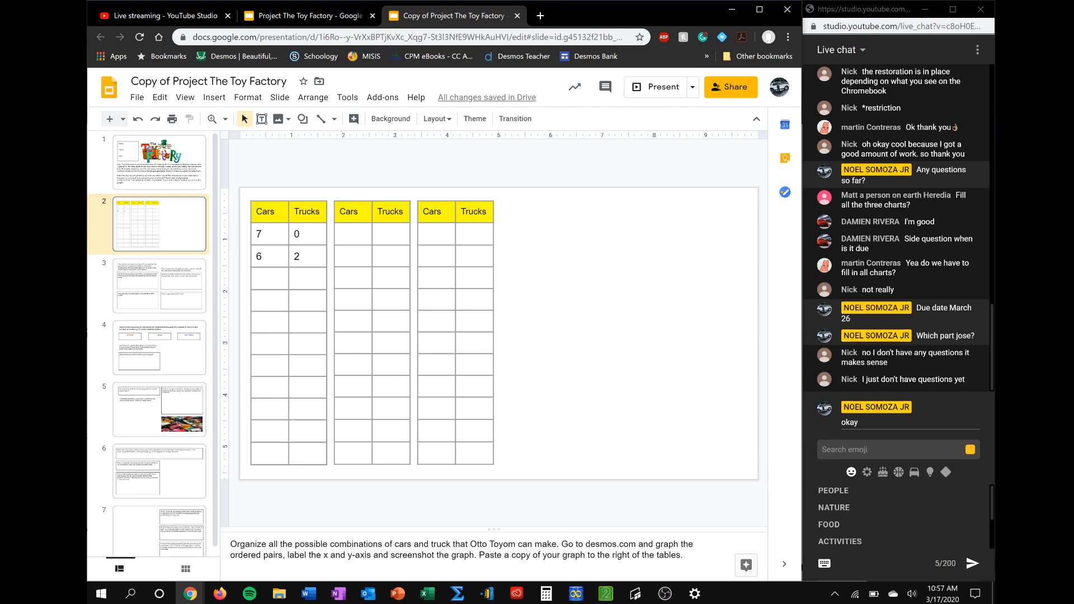
Highlight the graphing instructions in the slide's speaker notes and open the Desmos graphing calculator in a new browser tab
left_click_drag(684, 555, 231, 544)
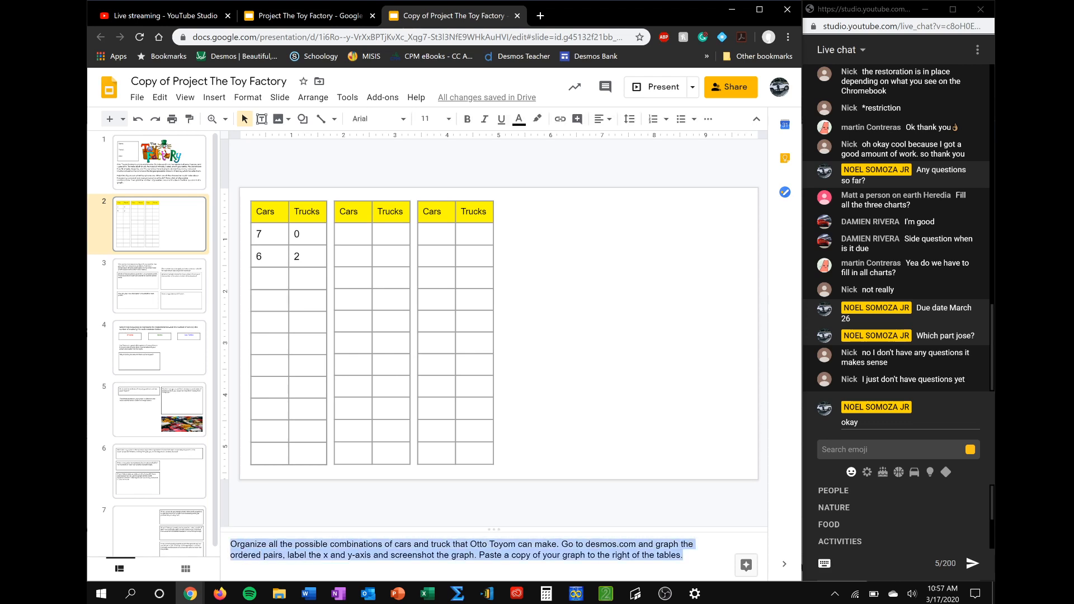
left_click(683, 555)
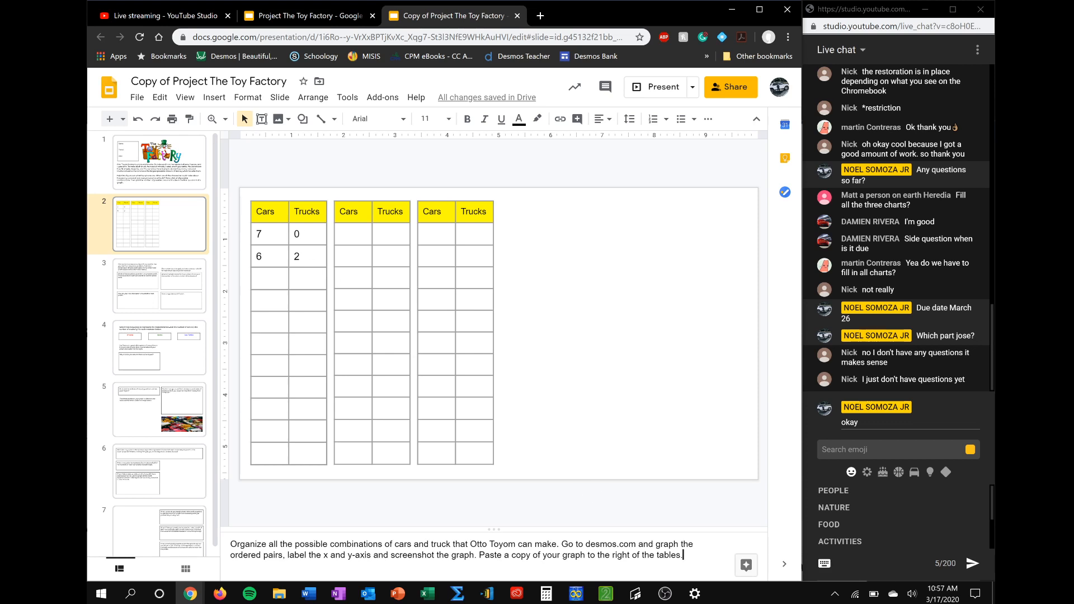
left_click(540, 15)
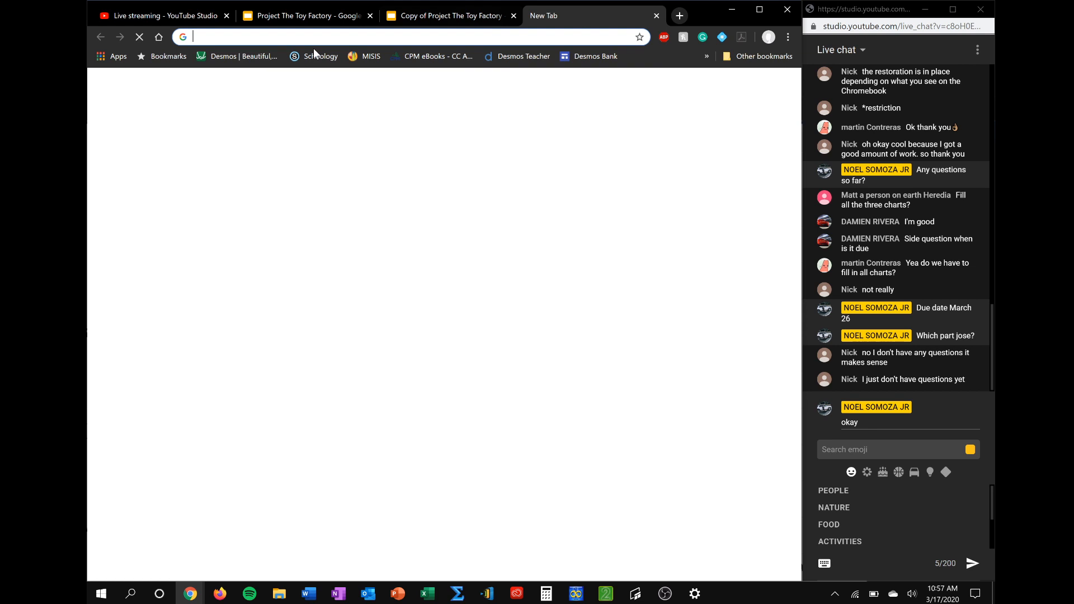
left_click(243, 56)
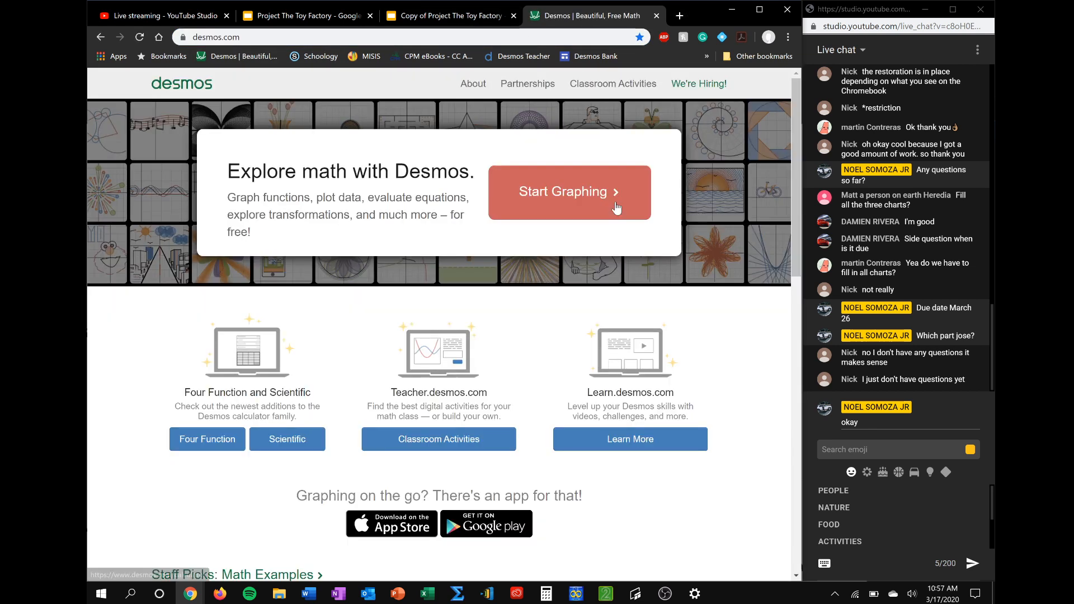
left_click(616, 208)
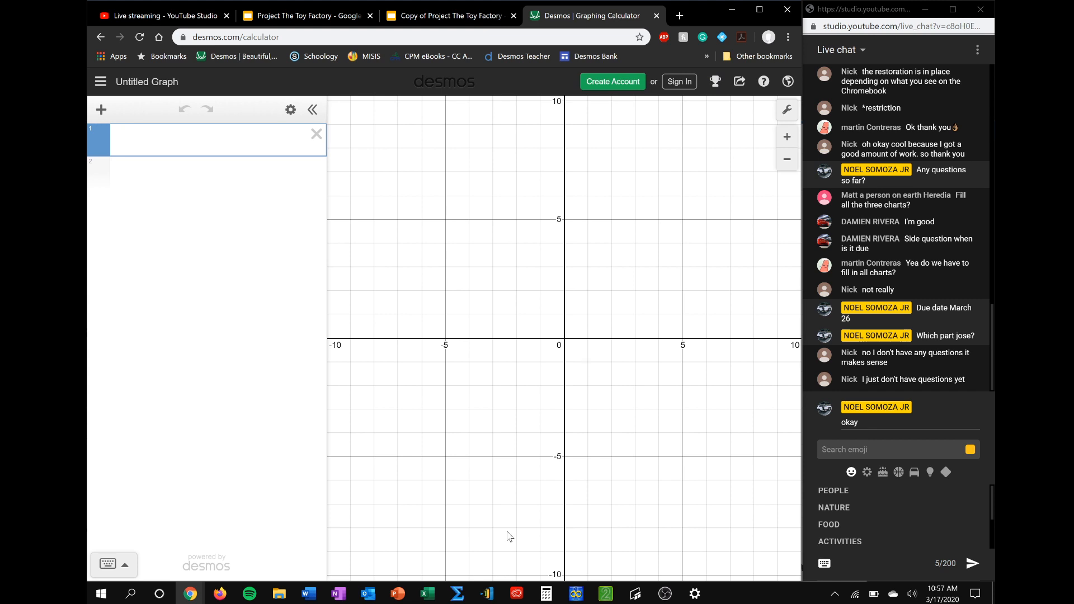
left_click(429, 17)
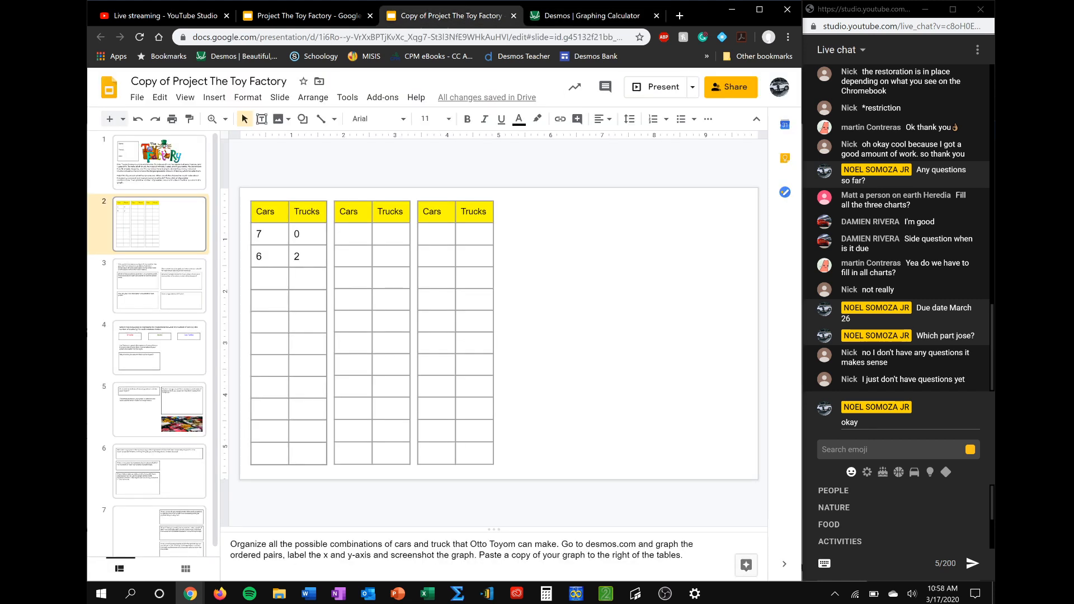
left_click(587, 16)
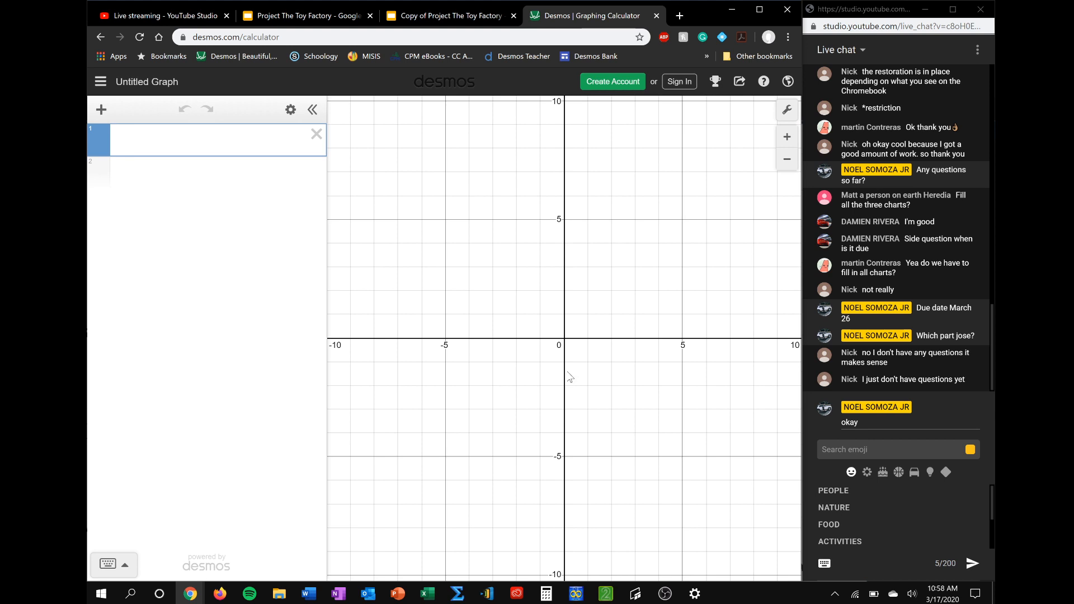
Set the lower limits of the graph's x-axis and y-axis to 0
left_click(787, 111)
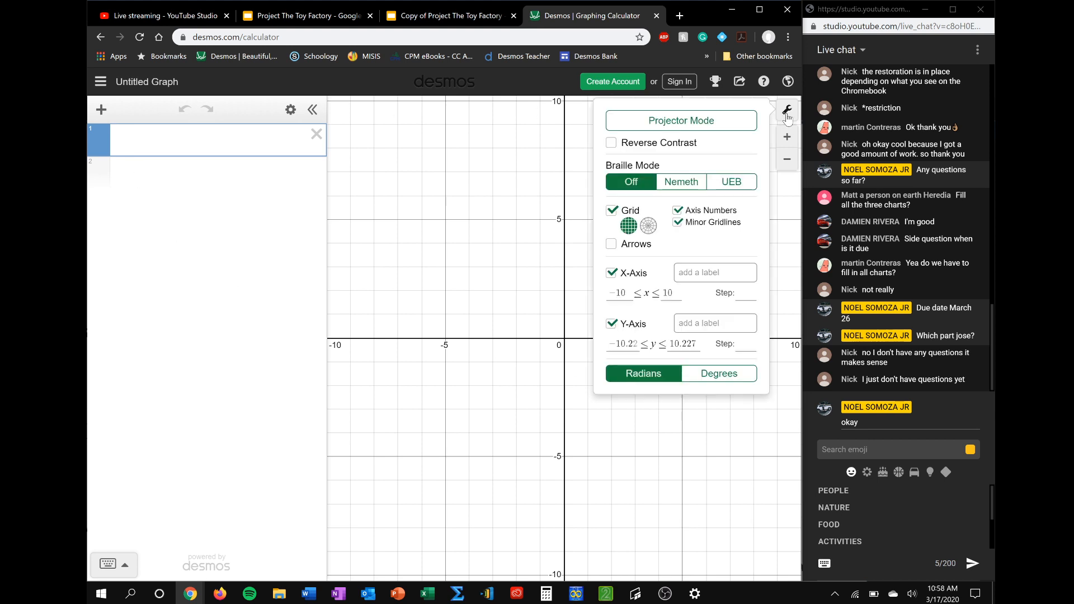
left_click_drag(626, 293, 574, 297)
type("0")
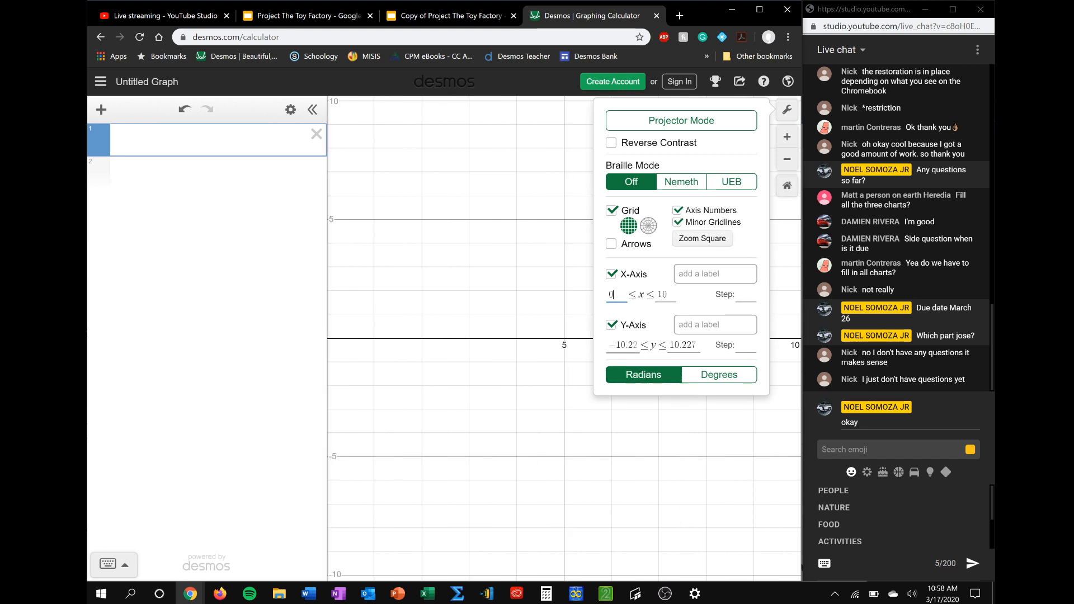
left_click_drag(637, 346, 601, 350)
type("07")
key("BackSpace")
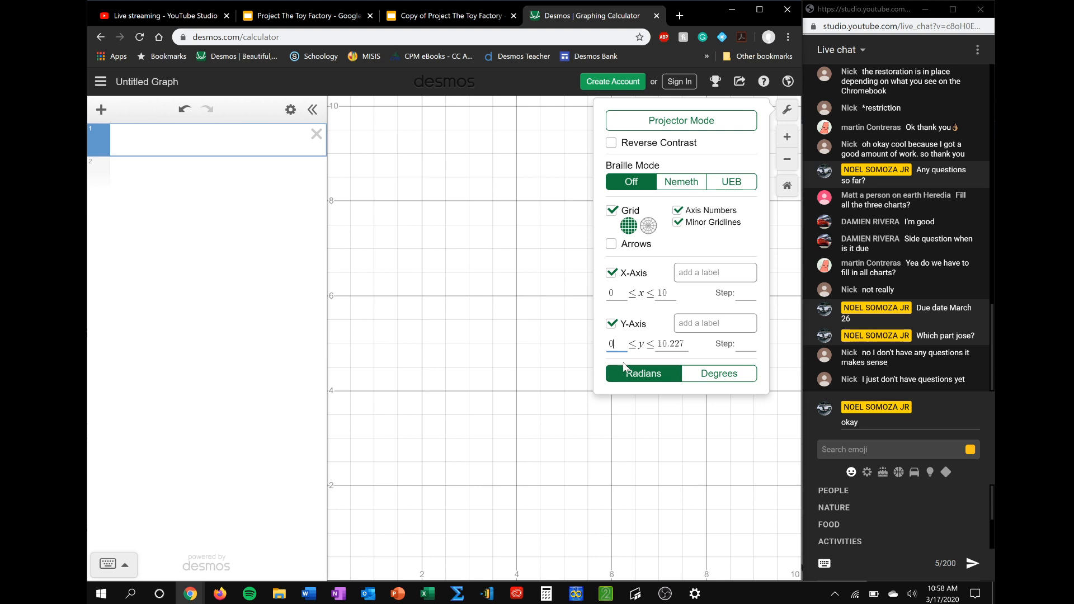
Set the lower limits of both the y-axis and the x-axis to -1 and close the graph settings
key("BackSpace")
type("-1")
left_click(610, 294)
key("BackSpace")
type("-1")
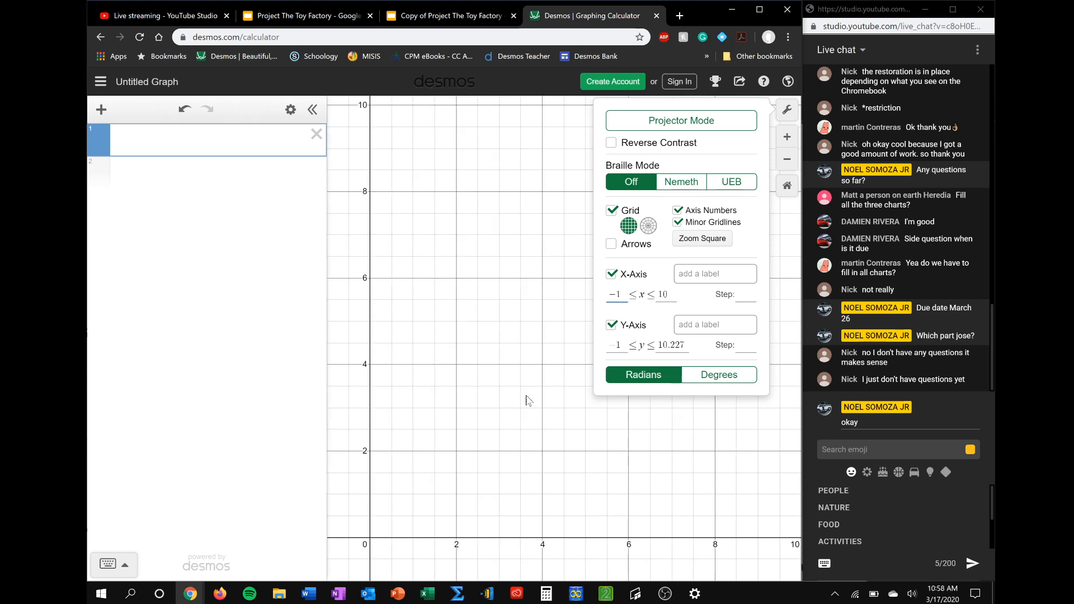
left_click(478, 426)
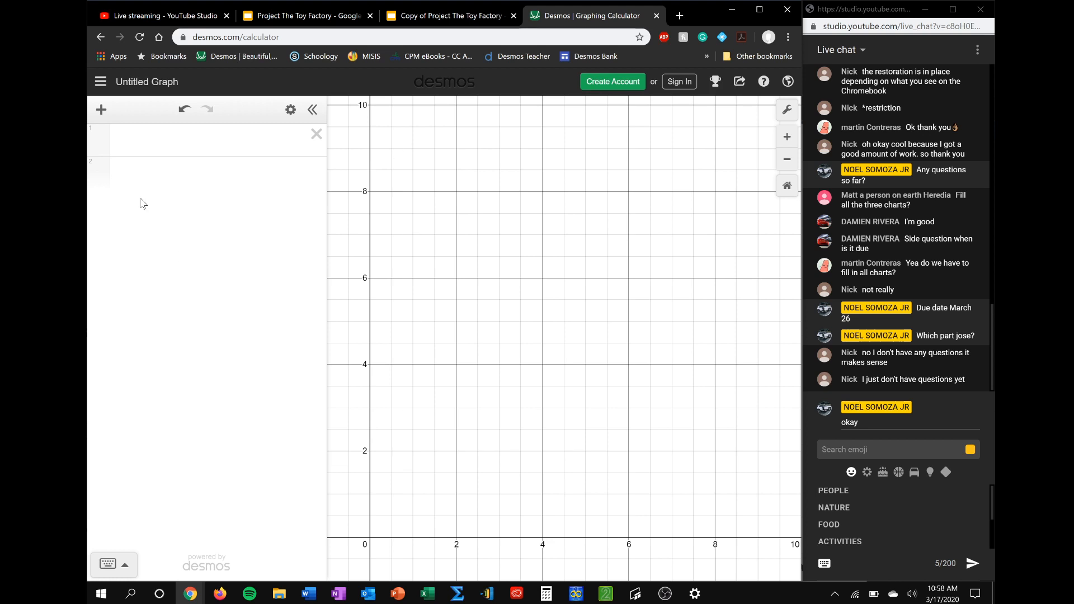
Plot the car and truck combinations from the slide's table as the points (7,0) and (6,2)
left_click(168, 140)
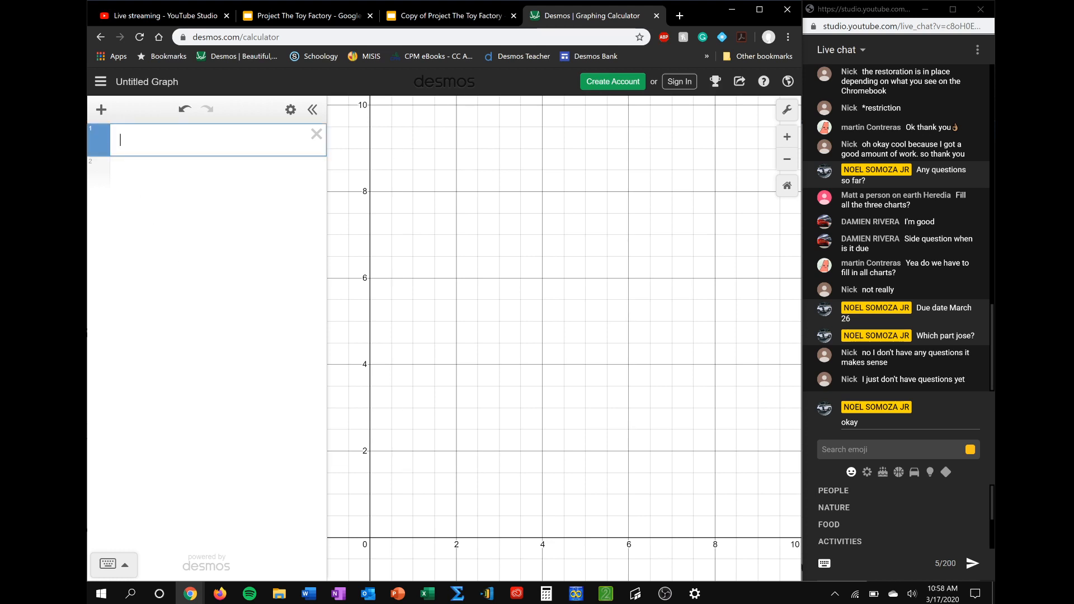
left_click(425, 16)
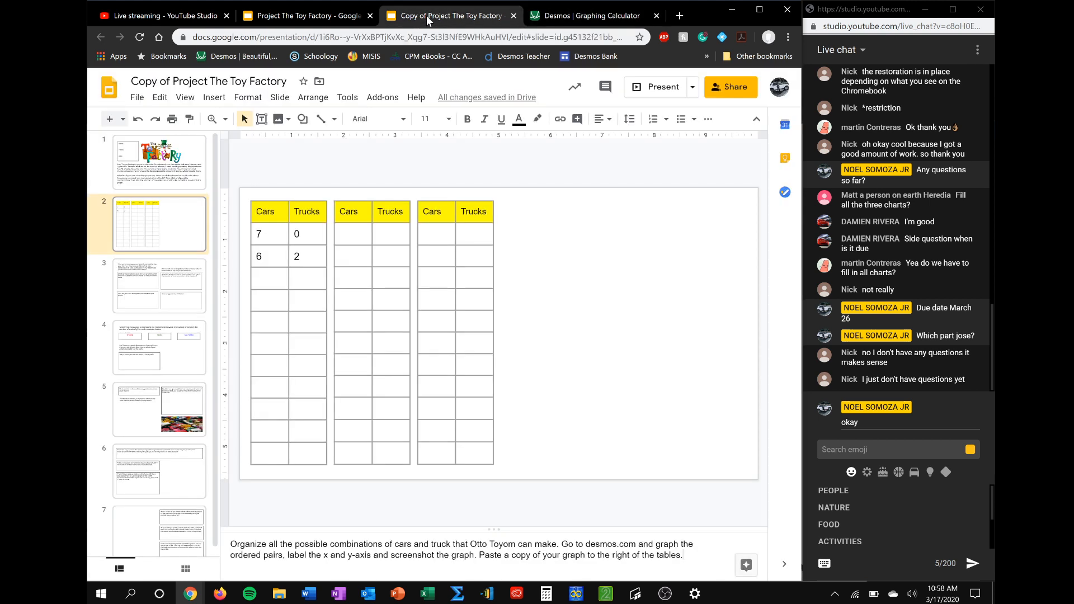
left_click(573, 17)
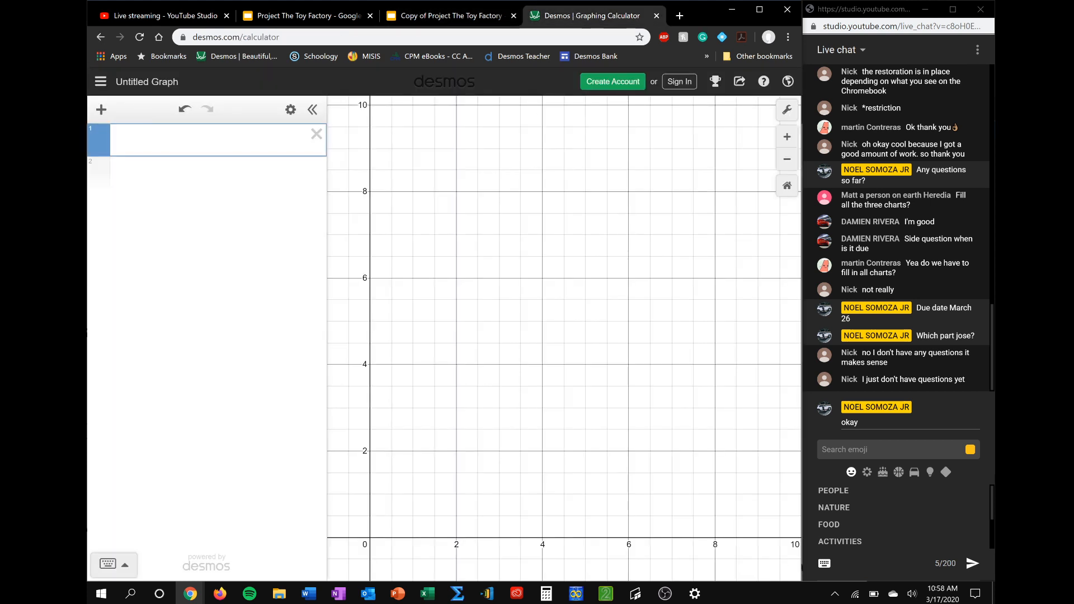
type("(7,0)")
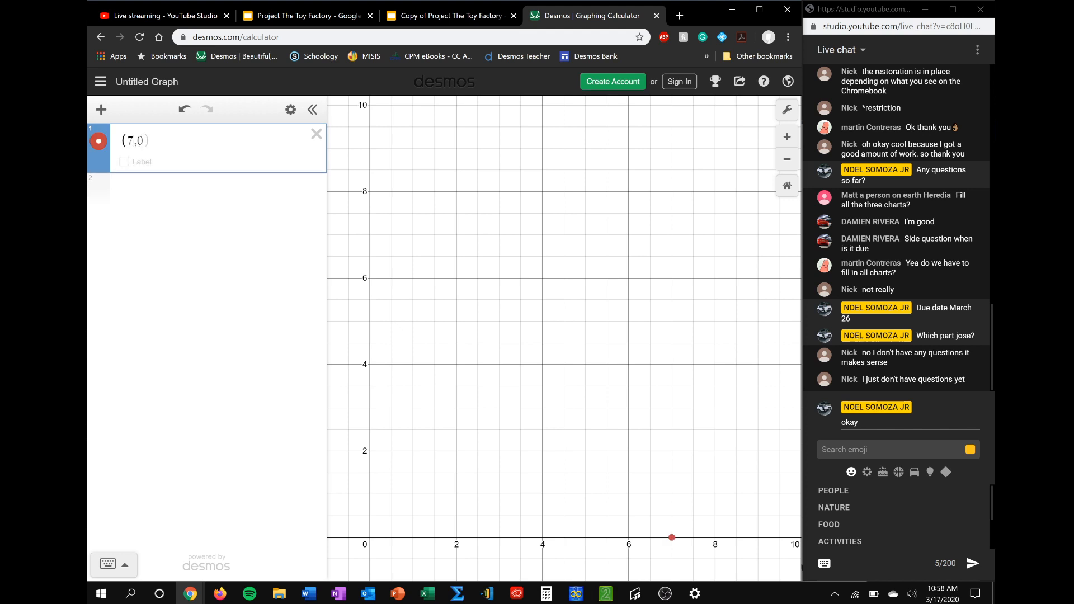
key("Return")
type("(6,2)")
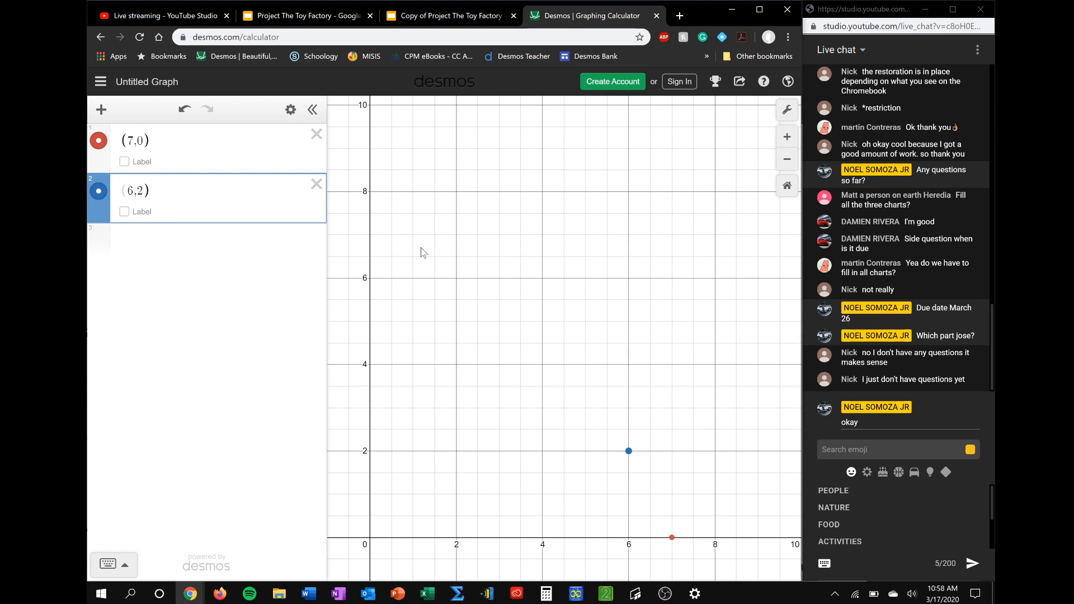
left_click(477, 17)
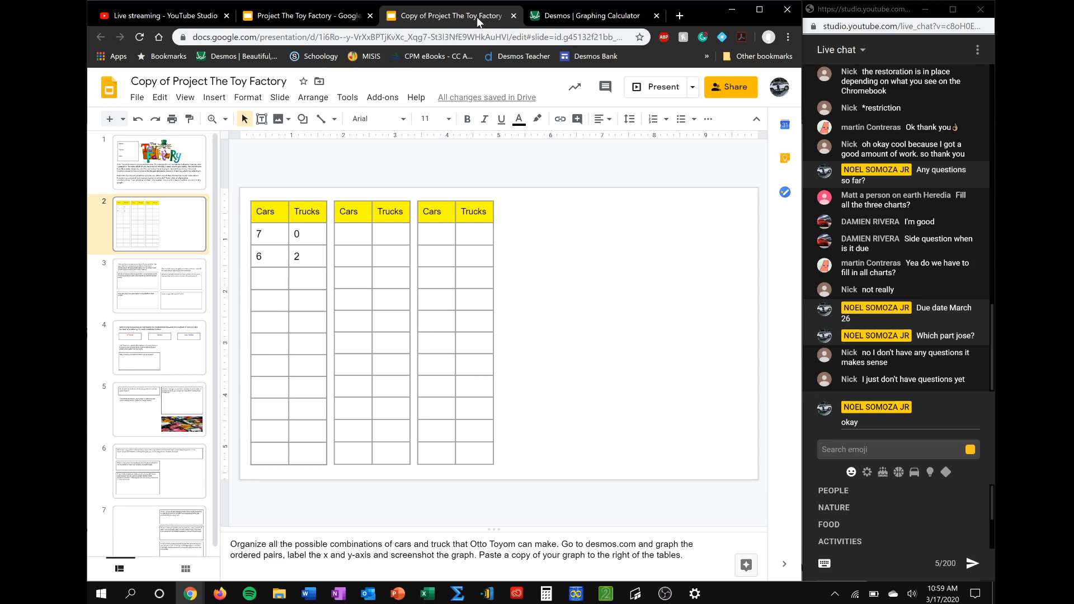
left_click(548, 25)
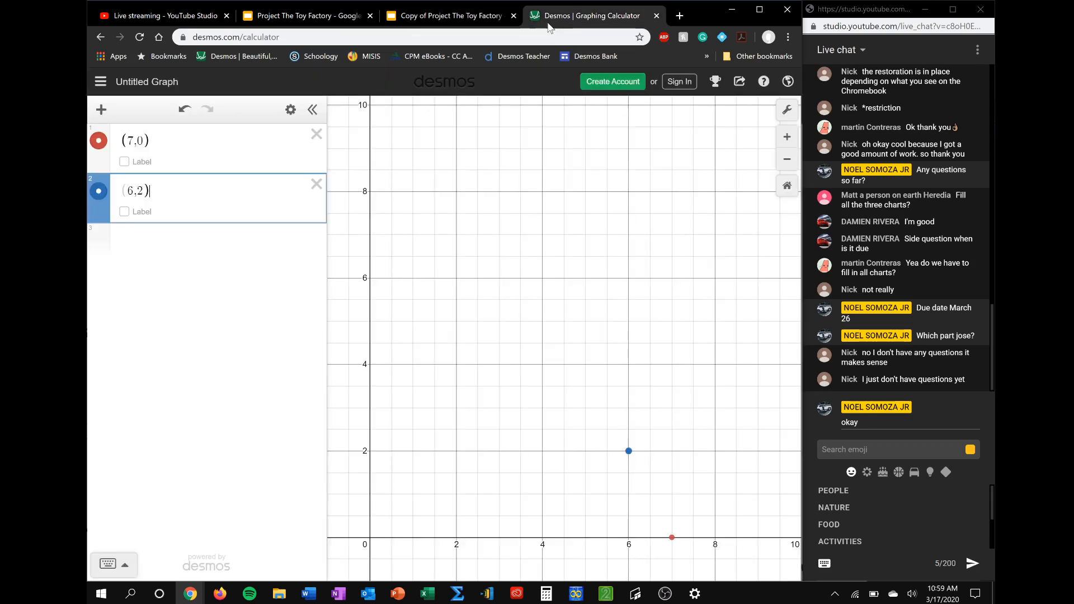
Show the coordinate labels of the points (7,0) and (6,2) and hide them again
left_click(124, 162)
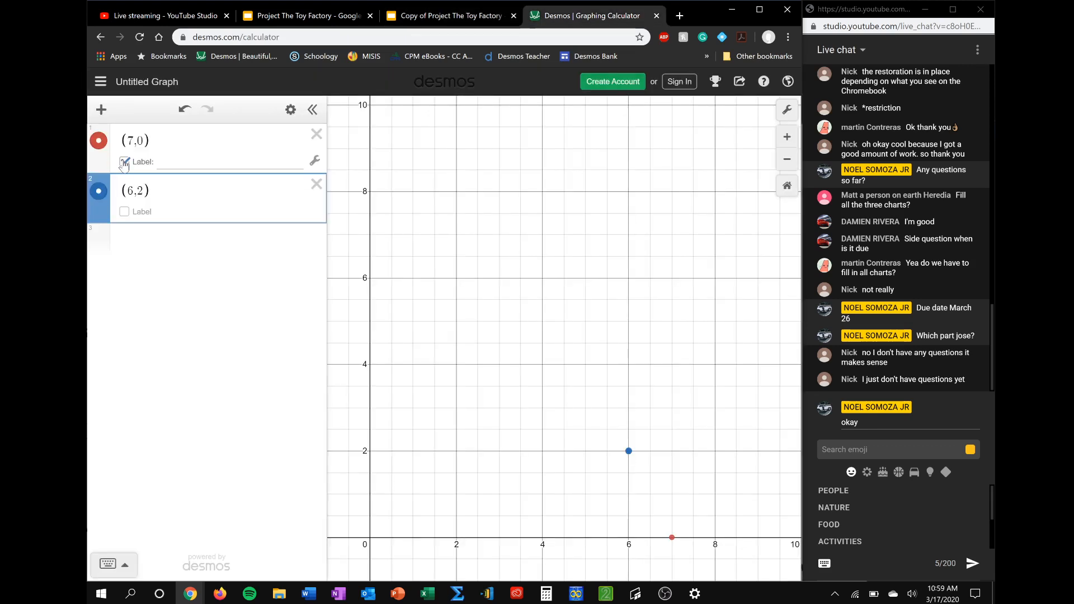
left_click(124, 212)
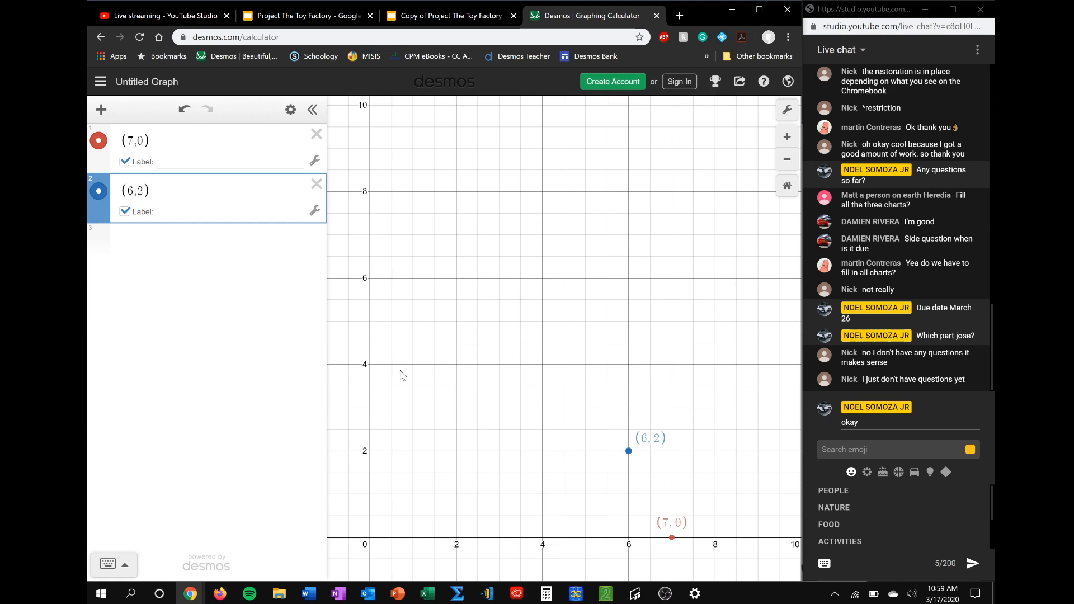
left_click(126, 212)
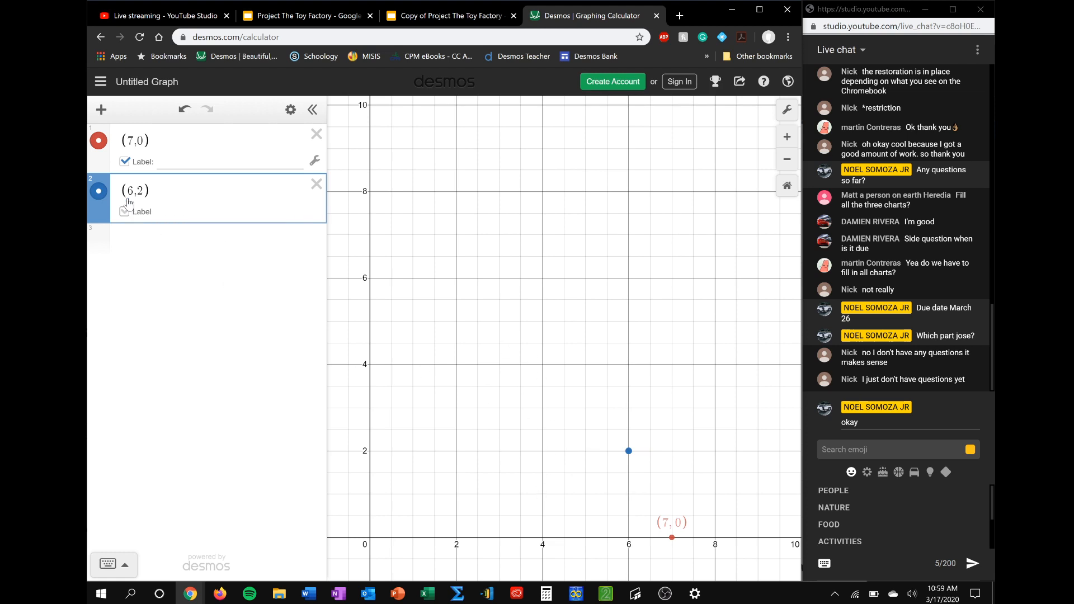
left_click(126, 167)
left_click(125, 162)
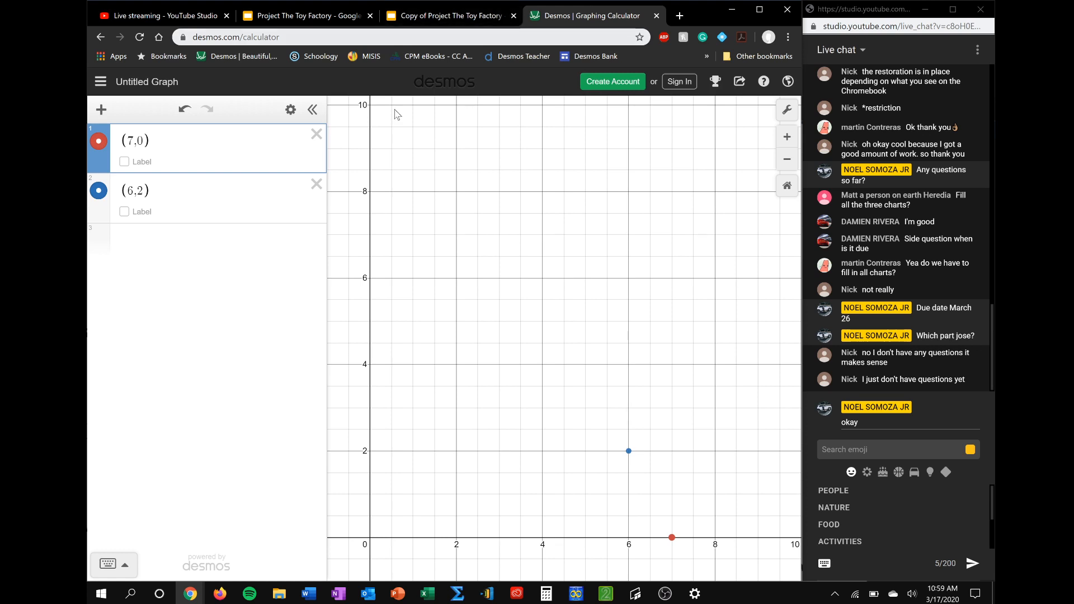
left_click(455, 24)
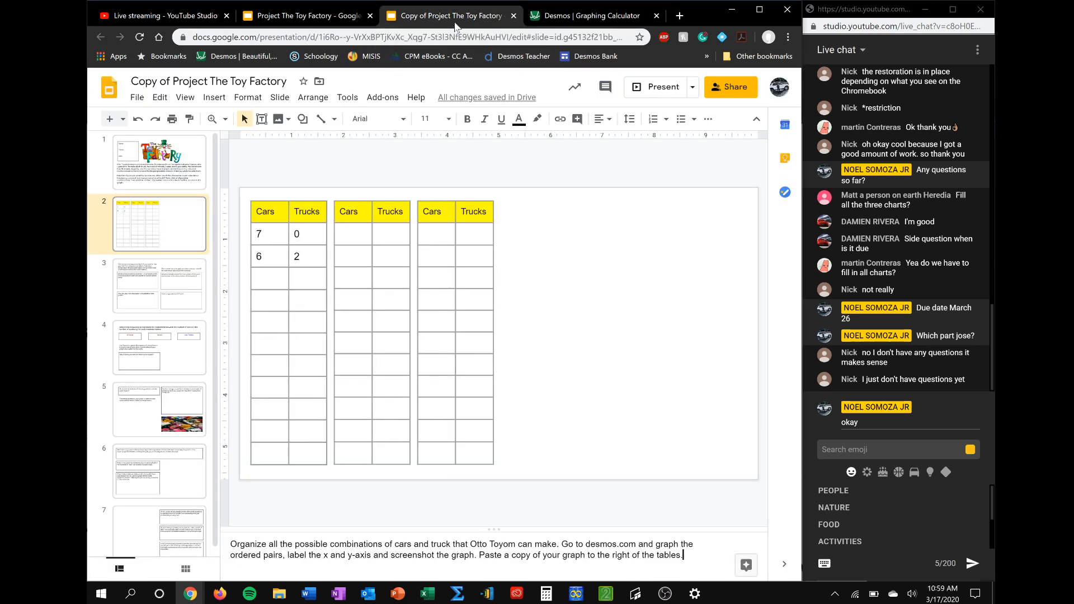
left_click(593, 18)
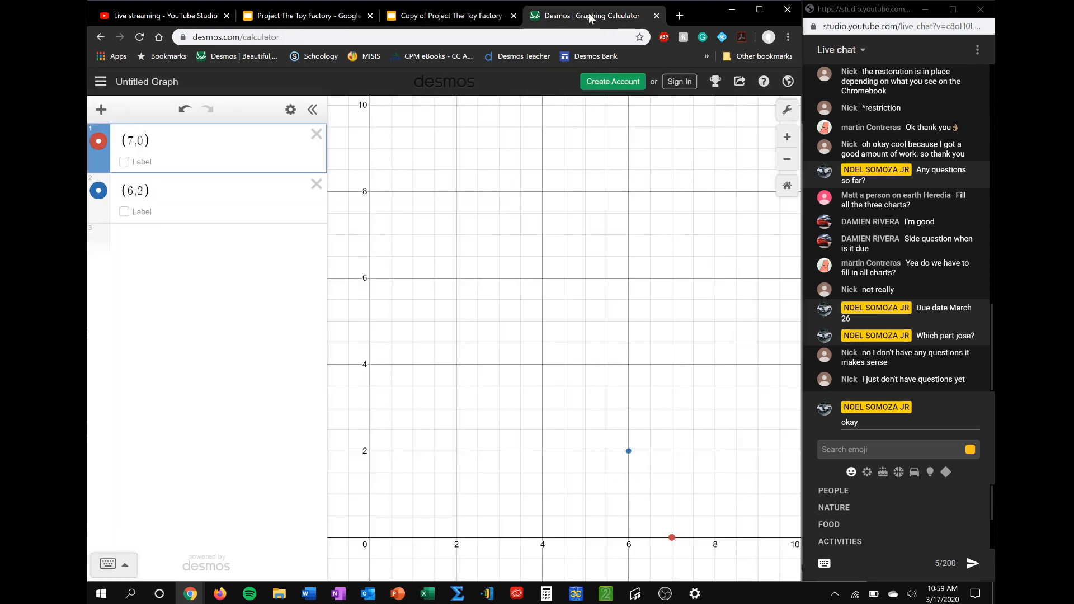
Open the graph settings and place the cursor in the x-axis label for editing
left_click(786, 110)
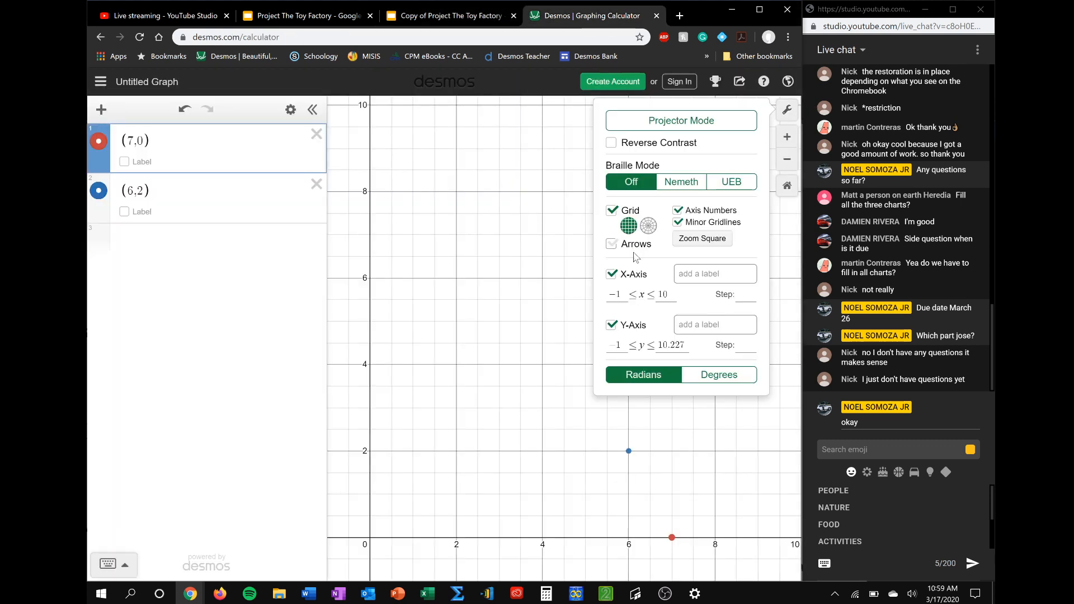
left_click(699, 274)
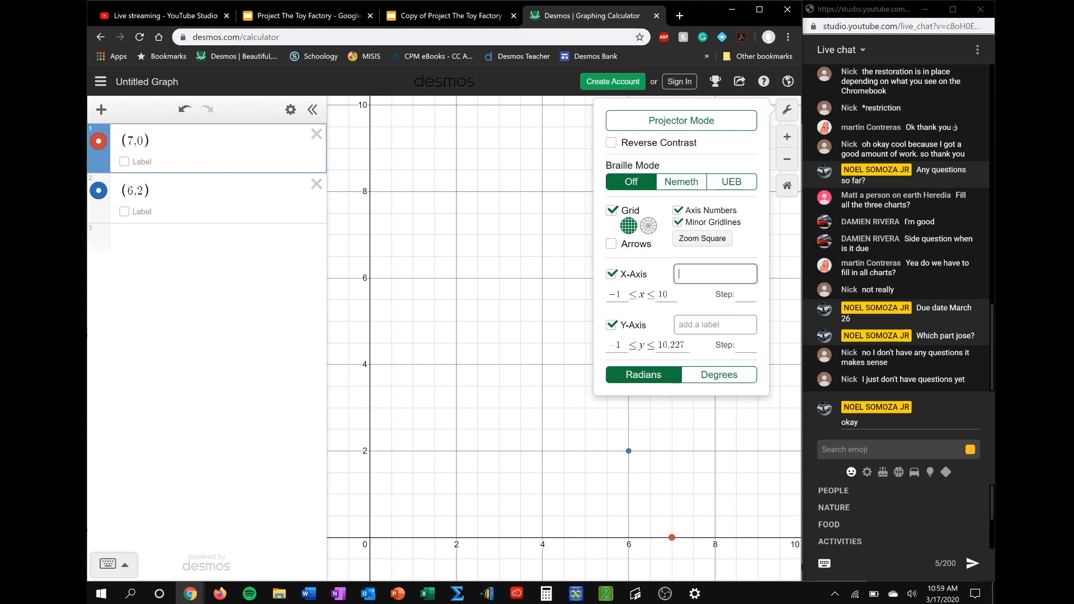
left_click(699, 325)
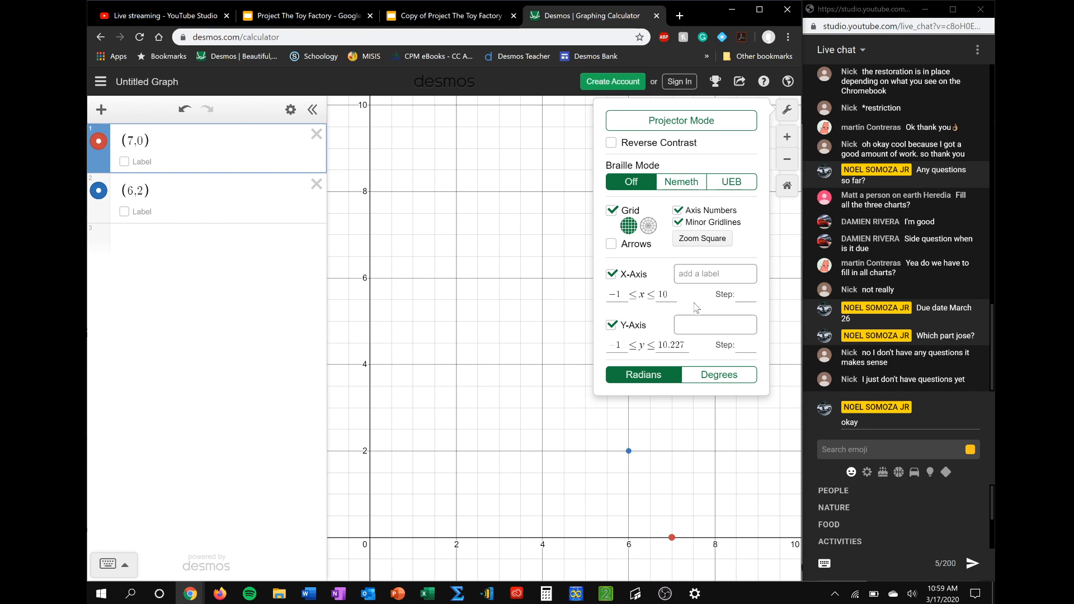
left_click(699, 274)
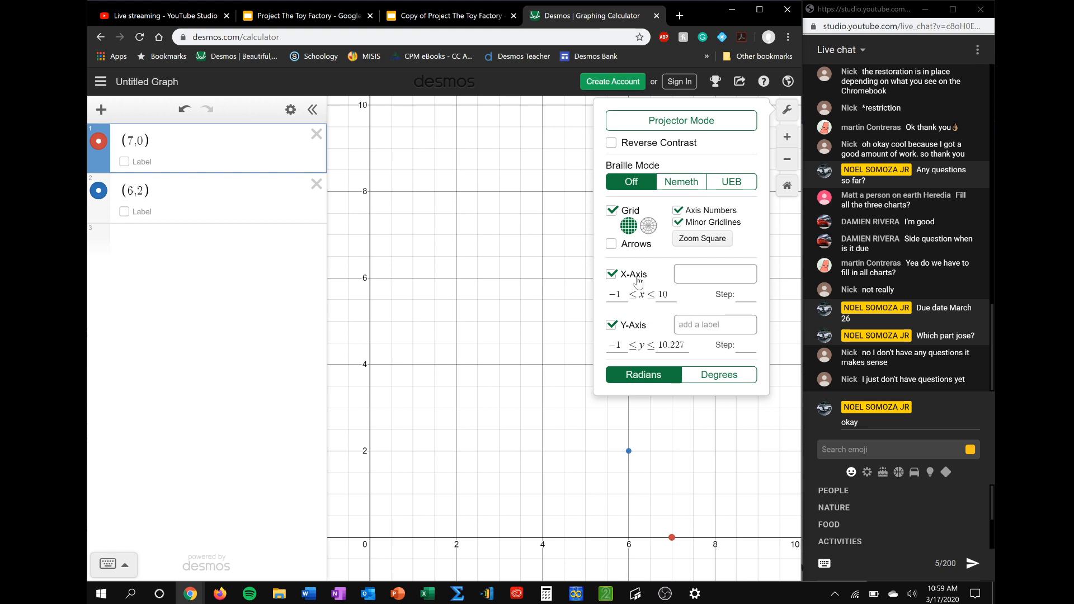
Switch to the Toy Factory slides and add (x) after Cars and (y) after Trucks in the first table's header
left_click(499, 7)
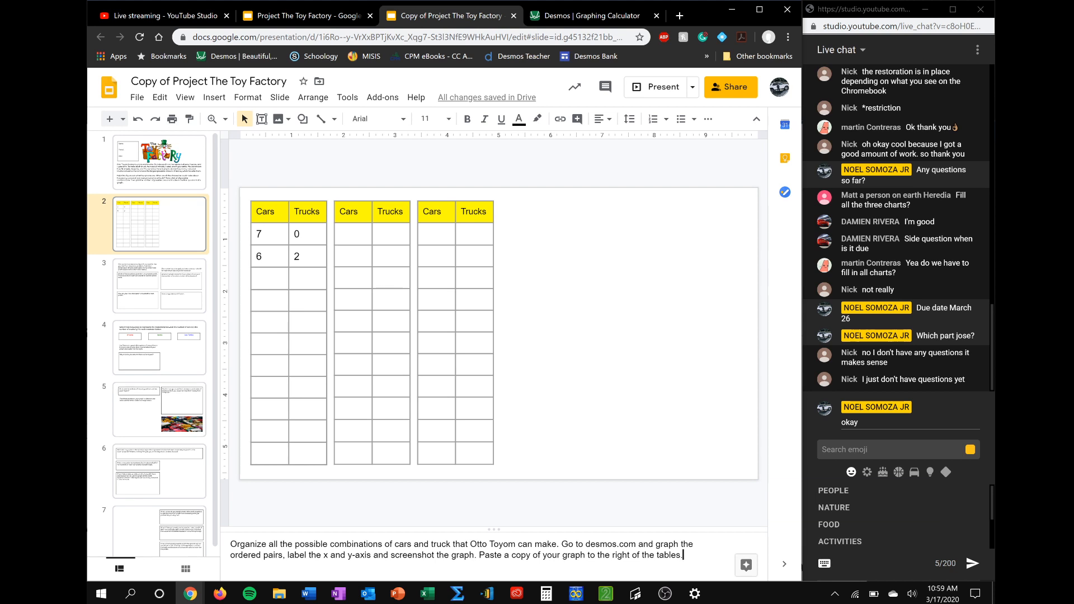
left_click(278, 212)
type("(x)")
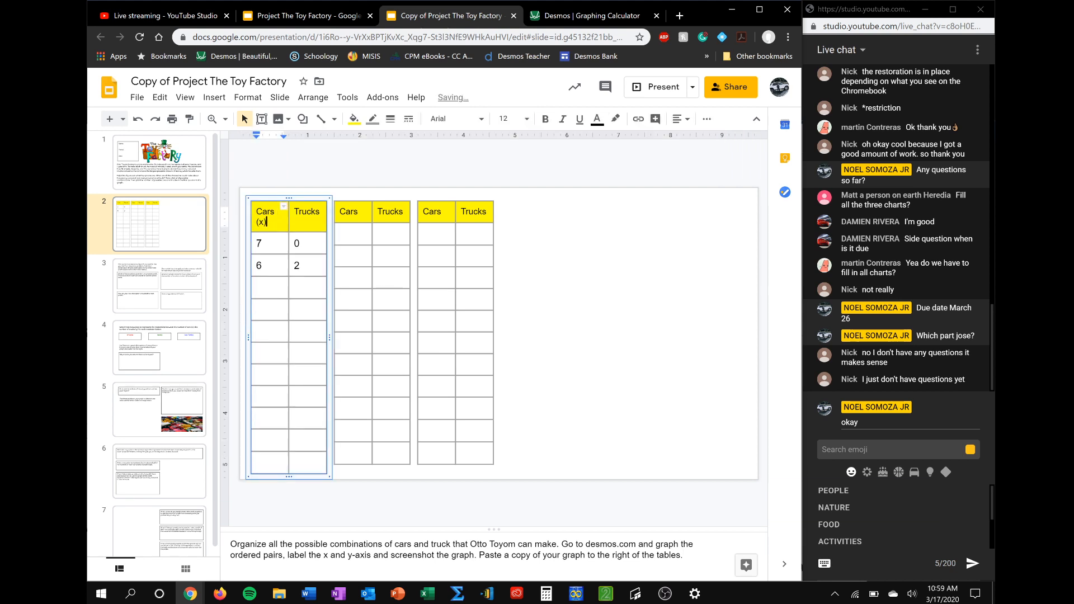
left_click(320, 212)
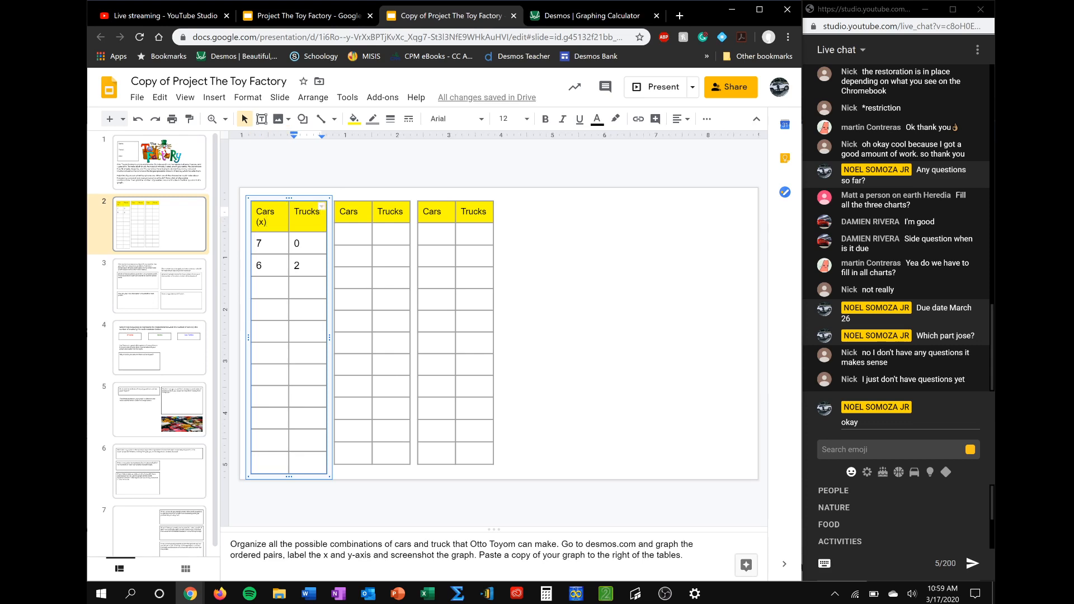
type("(Y")
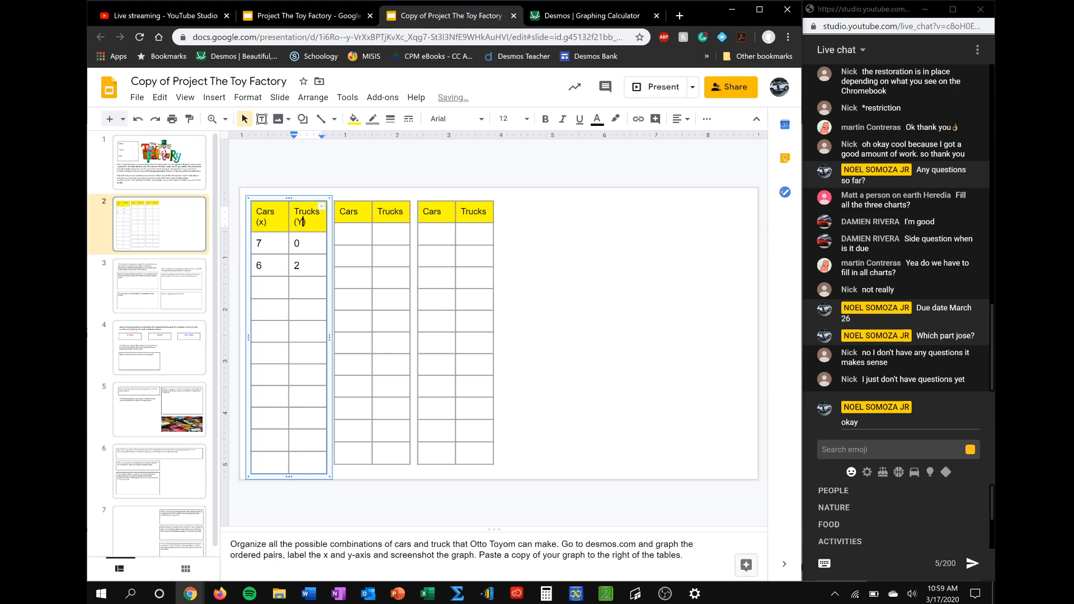
key("BackSpace")
type("y)")
Switch back to Desmos, label the x-axis CARS and the y-axis TRUCKS, and close the graph settings
left_click(591, 16)
type("CARS")
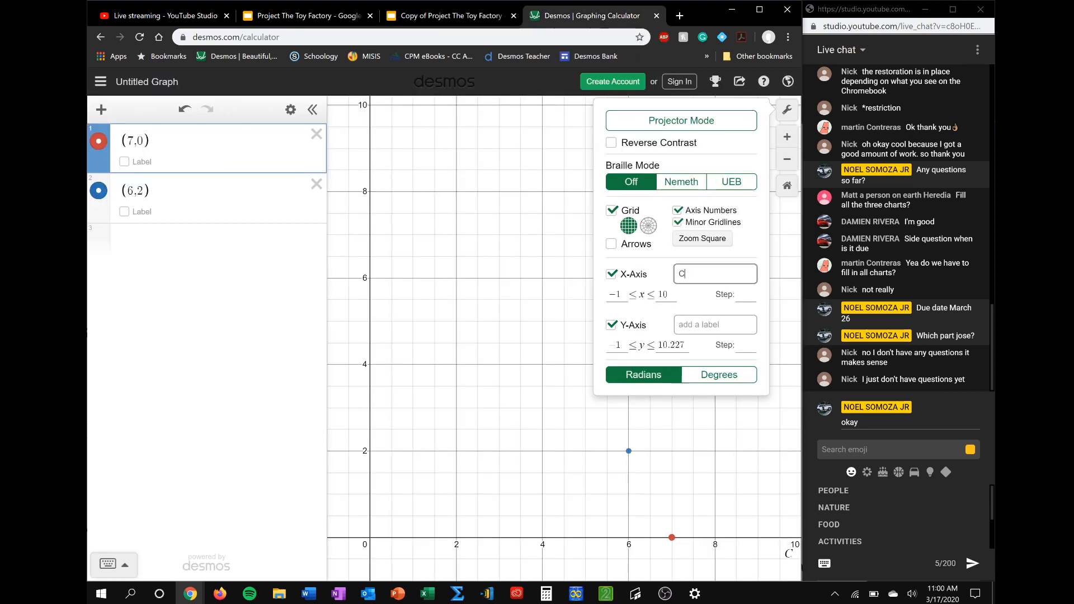
left_click(708, 324)
type("TRUCKS")
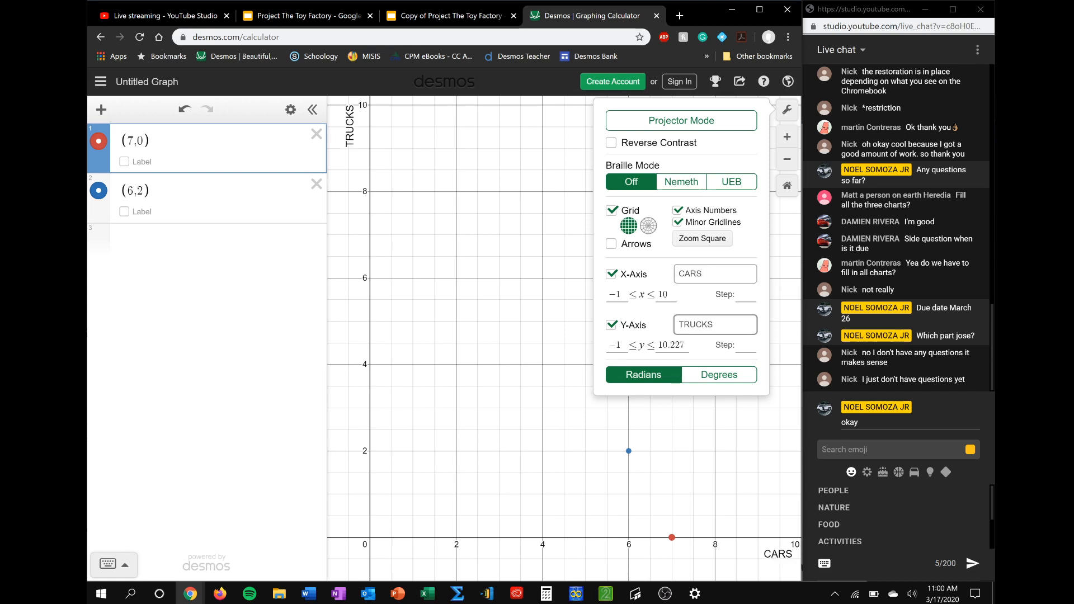
left_click(532, 320)
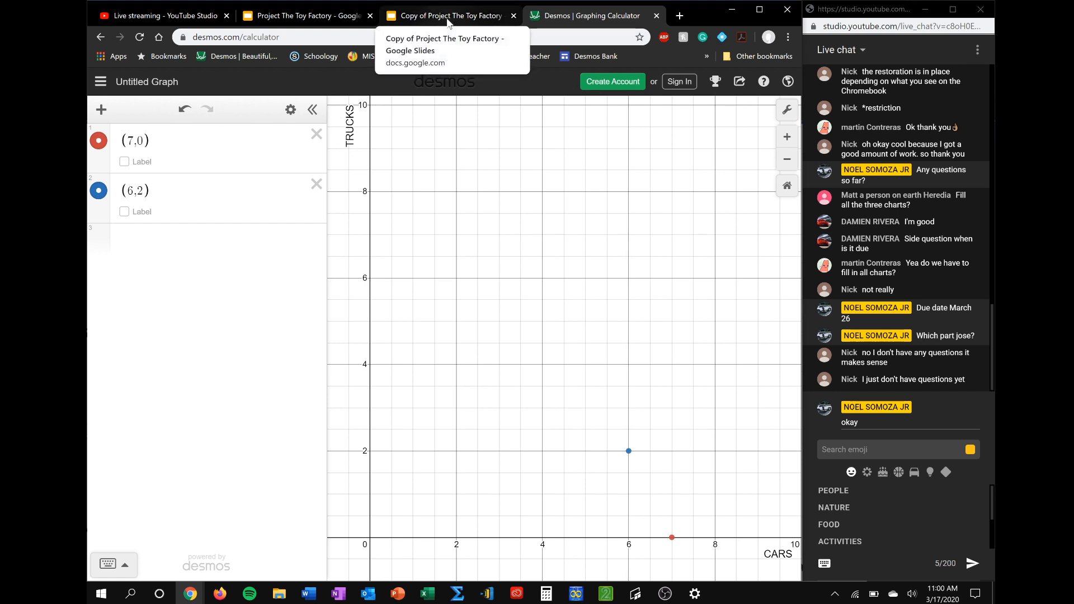
Capture a rectangular screenshot of the whole graph area, including both axis labels and the plotted points
key("super+shift+s")
left_click(333, 101)
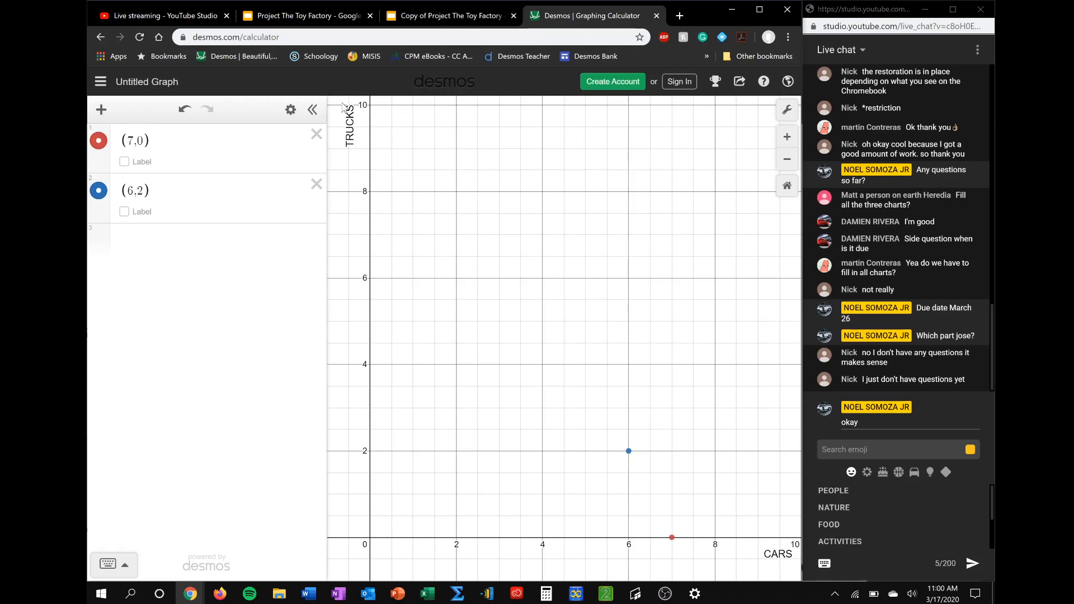
key("super+shift+s")
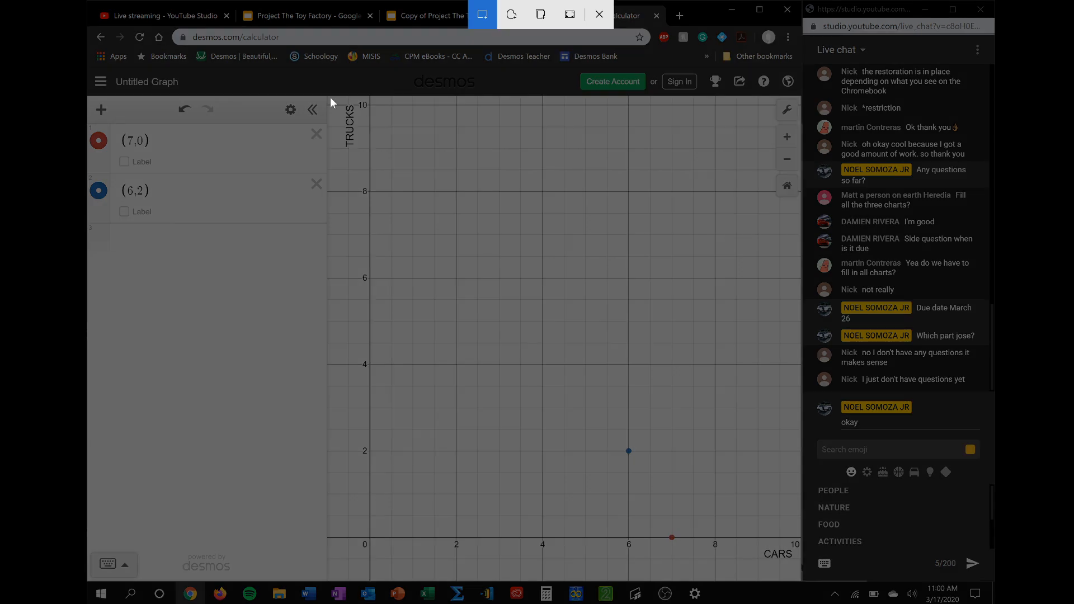
mouse_move(333, 99)
left_mouse_down()
mouse_move(623, 307)
mouse_move(774, 506)
mouse_move(801, 574)
left_mouse_up()
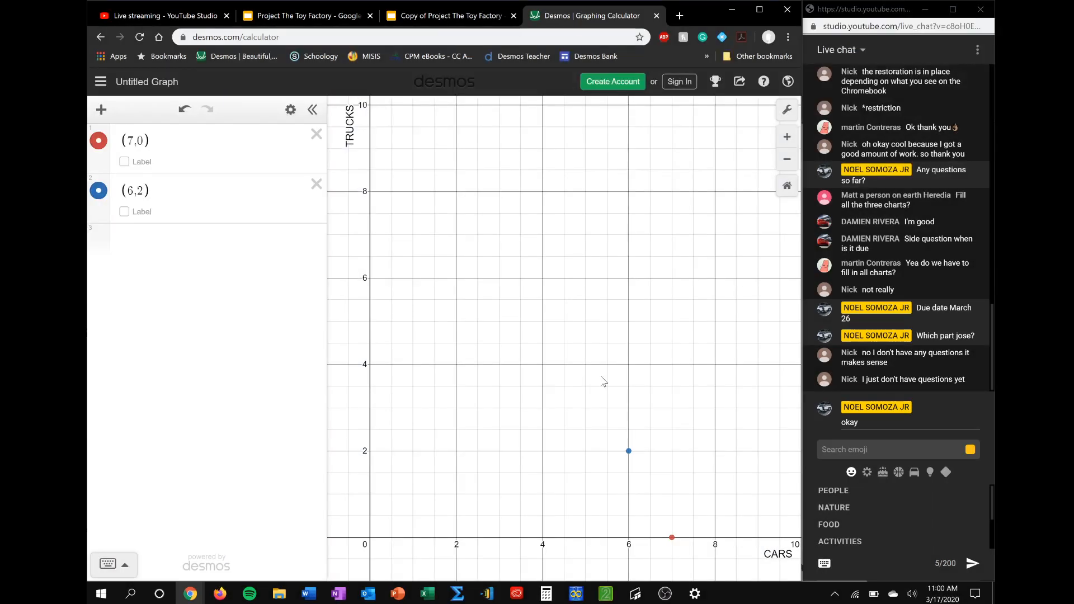
Switch to the Toy Factory slides, paste the graph screenshot beside the tables on slide 2, and move it slightly down
left_click(473, 17)
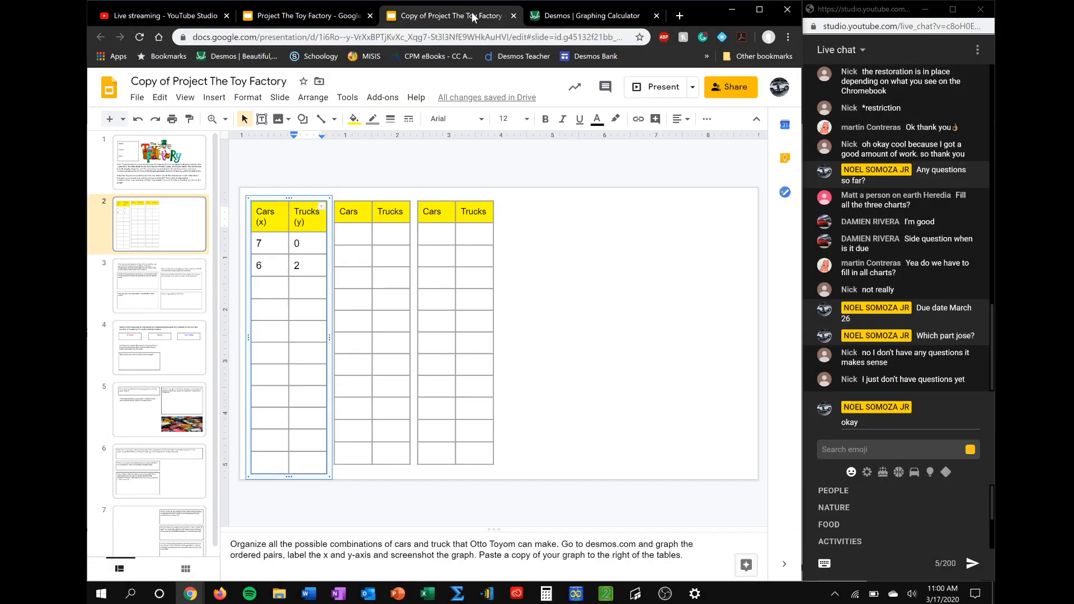
left_click(573, 284)
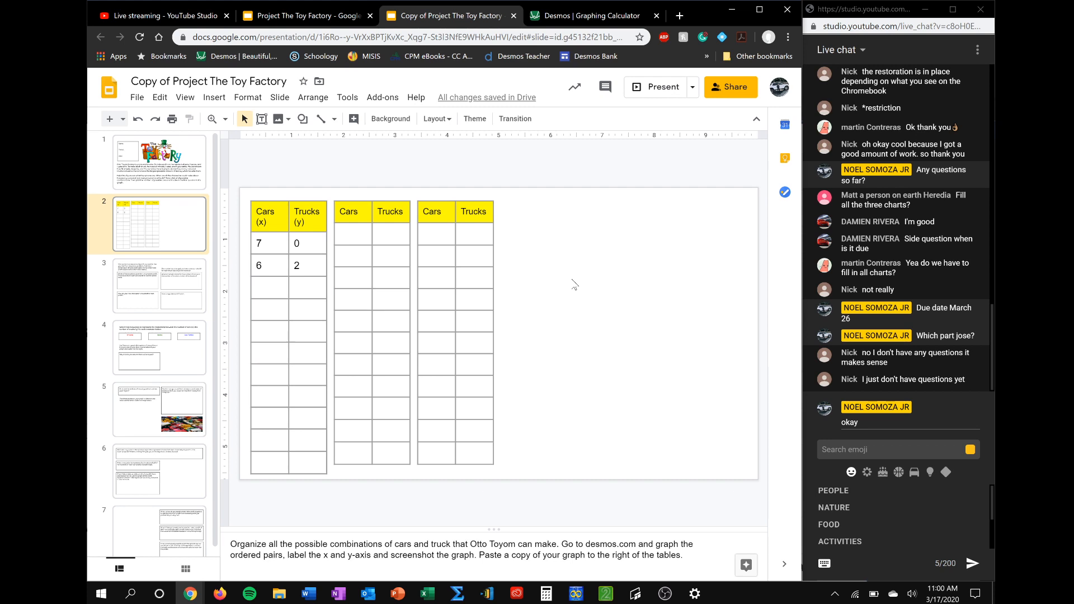
key("ctrl+v")
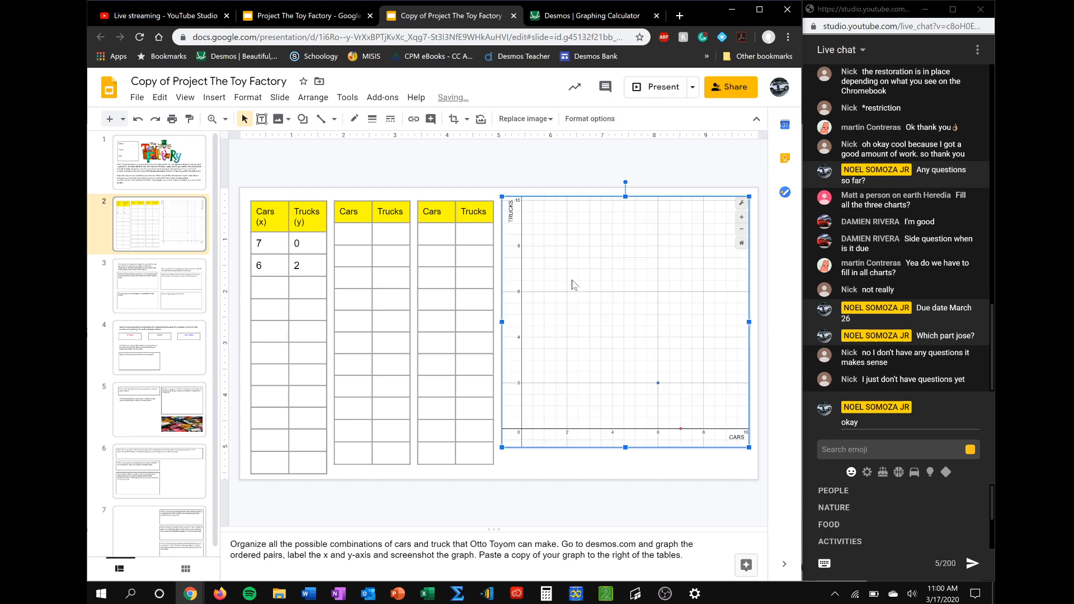
left_click_drag(598, 311, 598, 322)
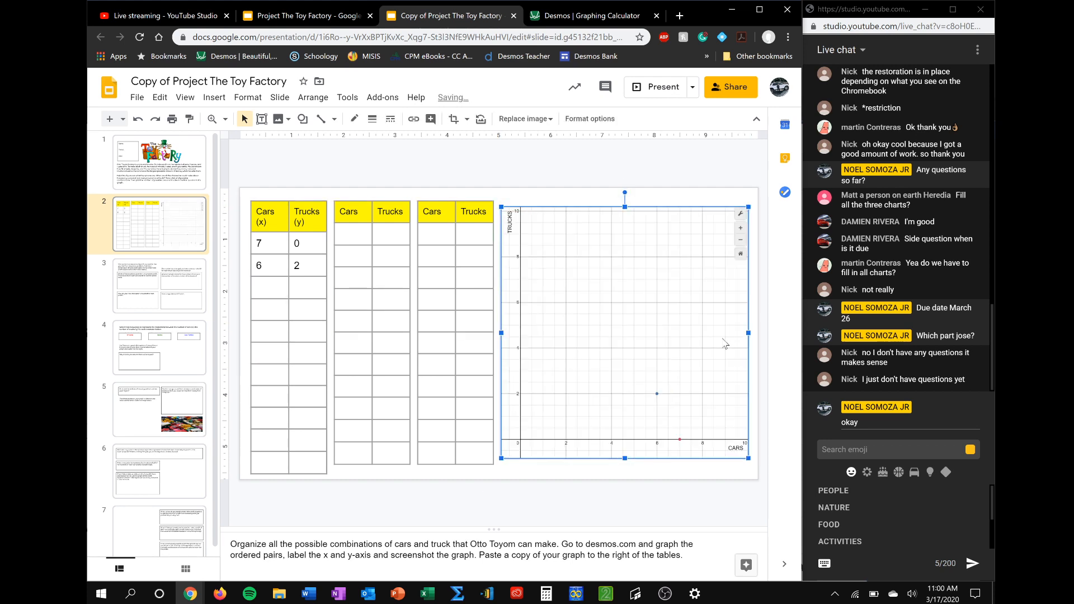
left_click(756, 350)
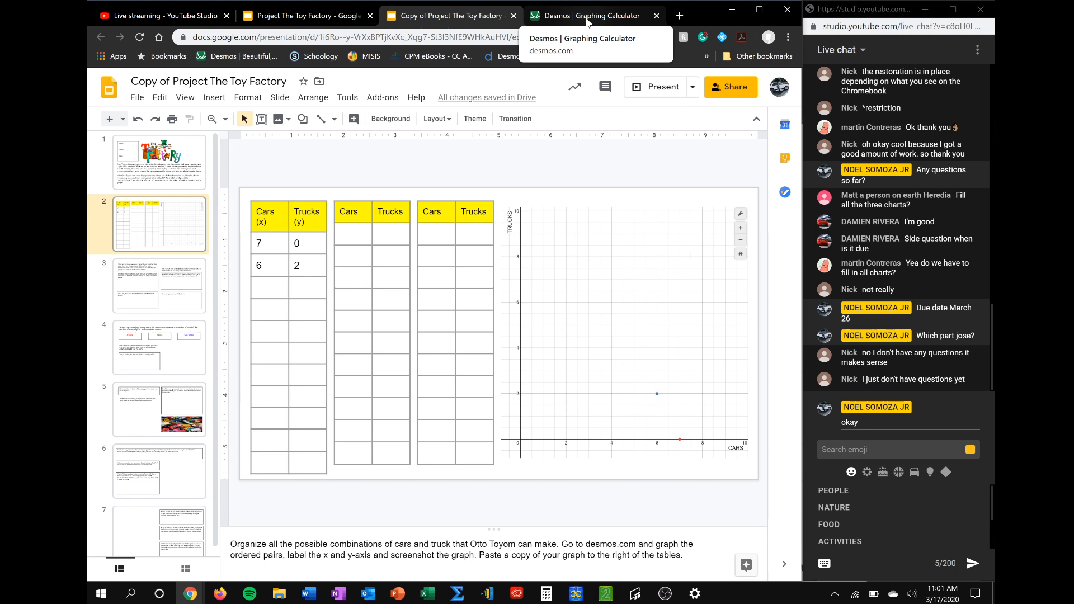
Open slide 3 with the questions about Otto's most profitable combination of cars and trucks
left_click(176, 283)
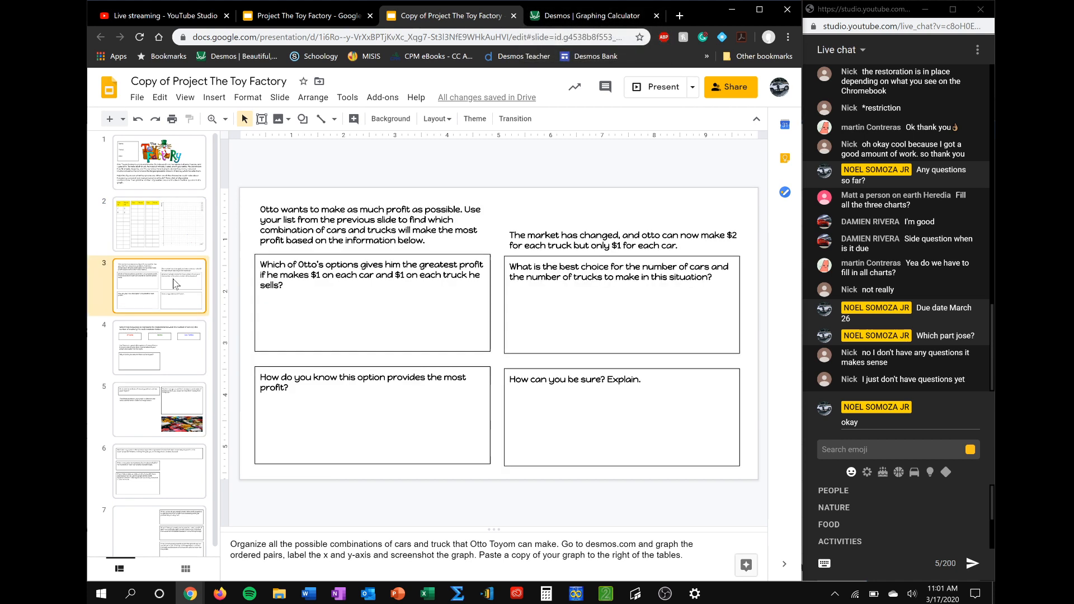